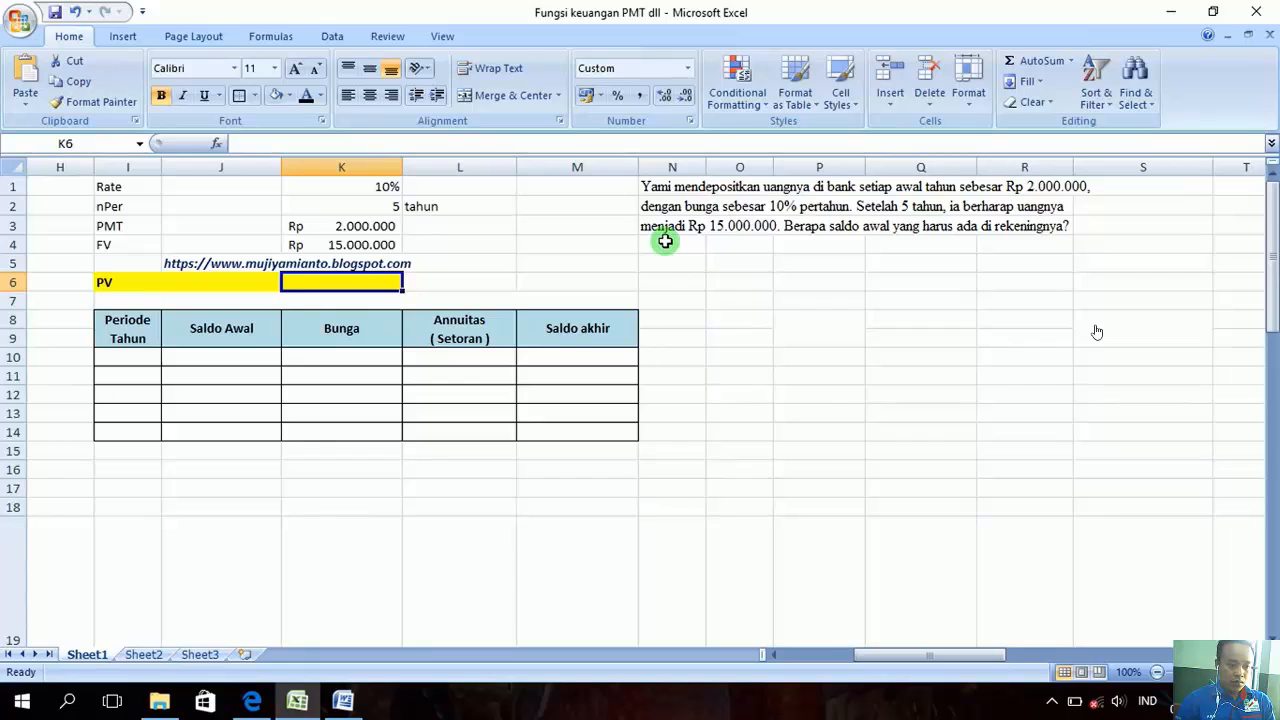
Review the Rate, nPer, PMT and FV labels and their values in K1:K4 against the deposit problem
left_click(137, 186)
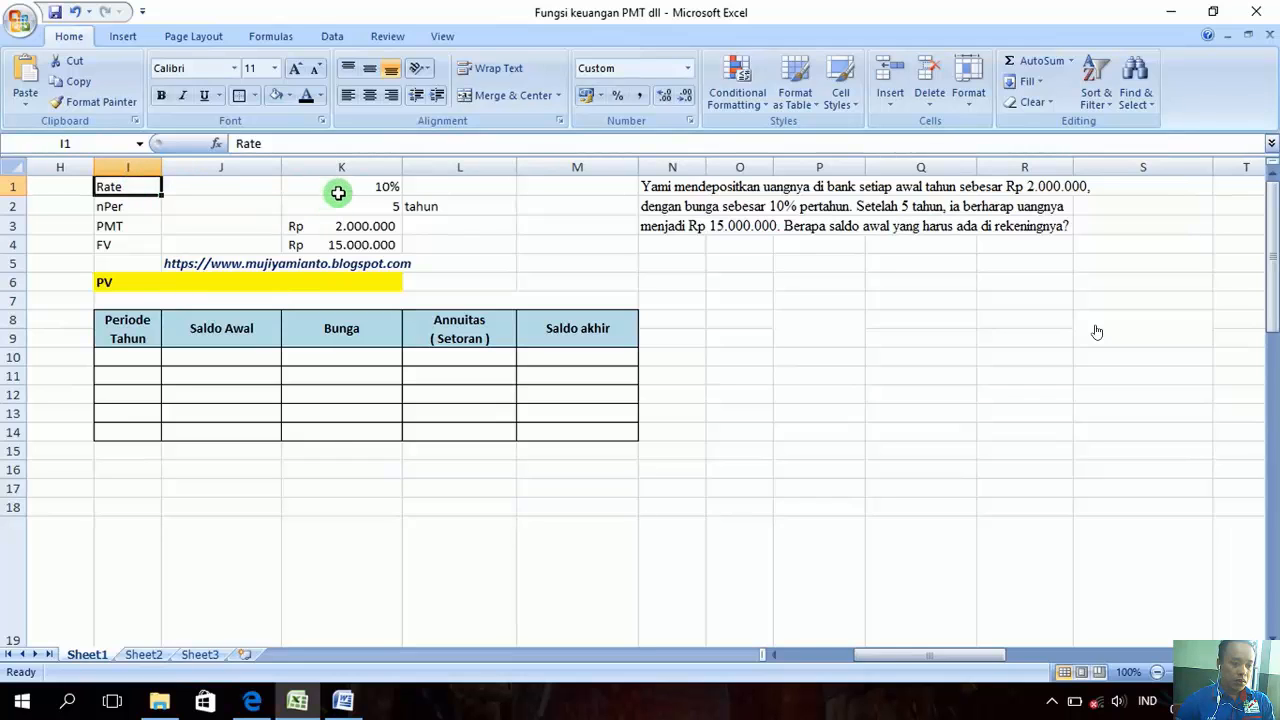
left_click(340, 187)
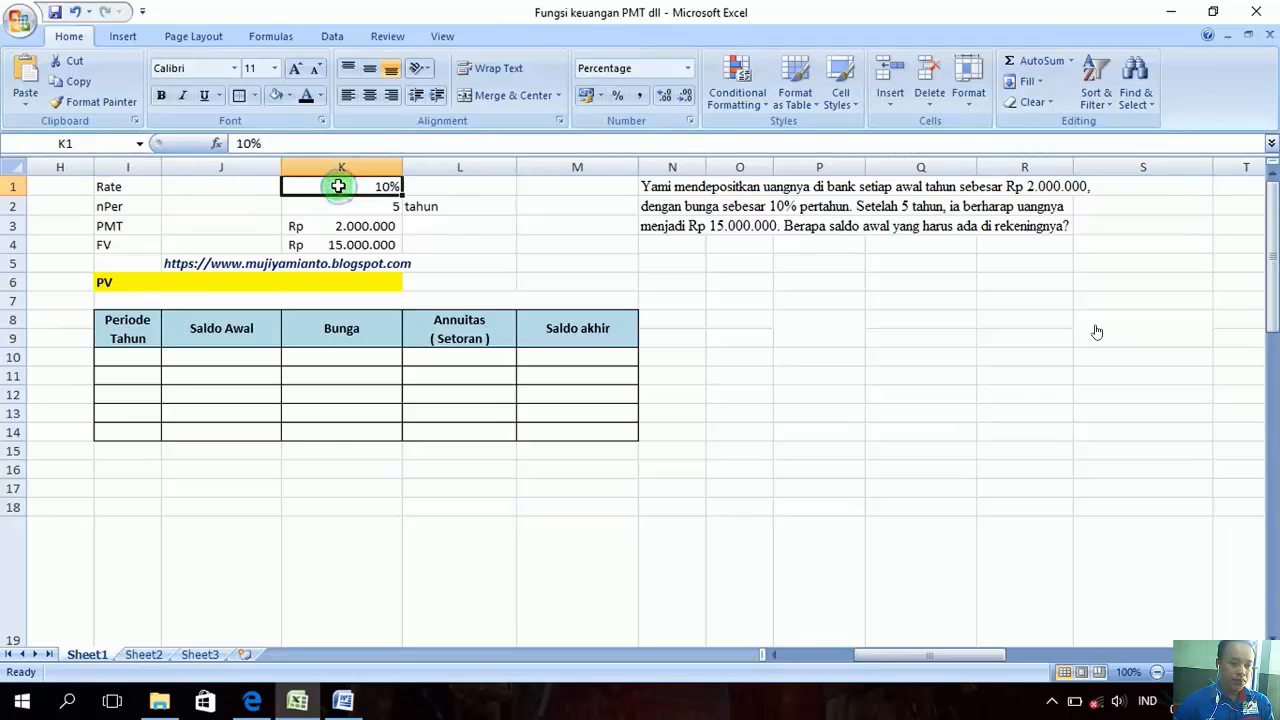
left_click(146, 206)
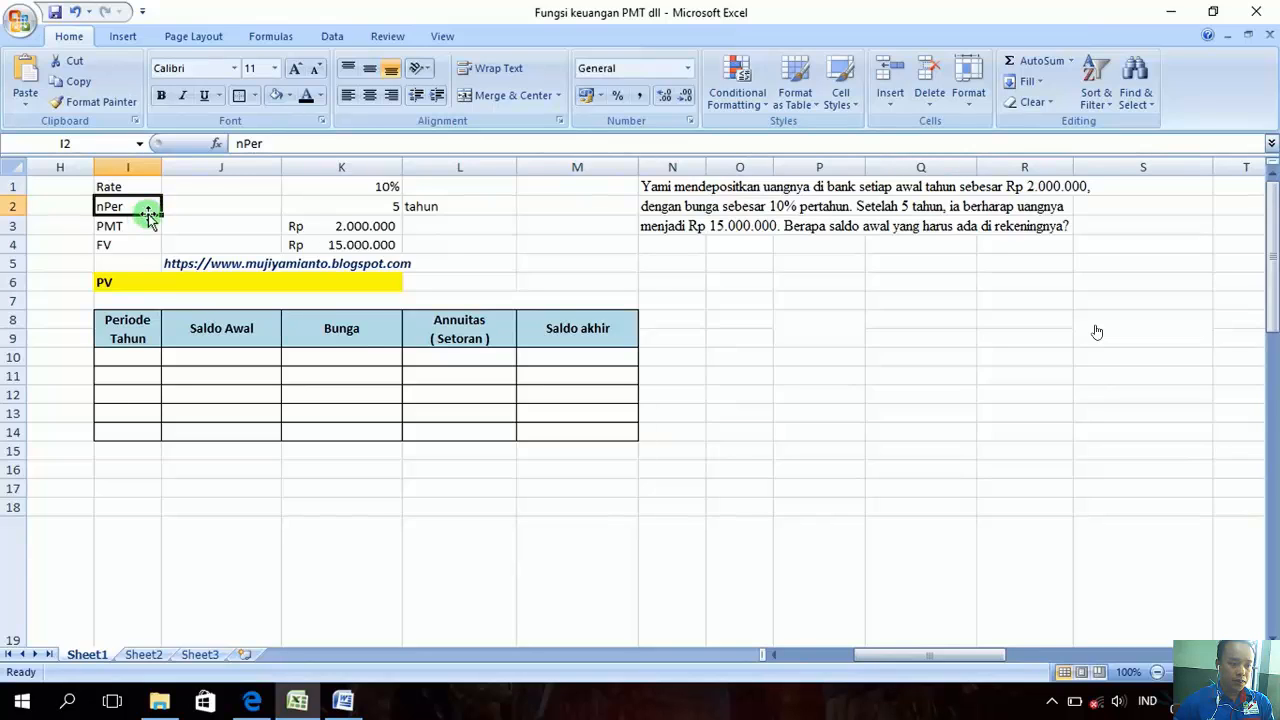
left_click(342, 206)
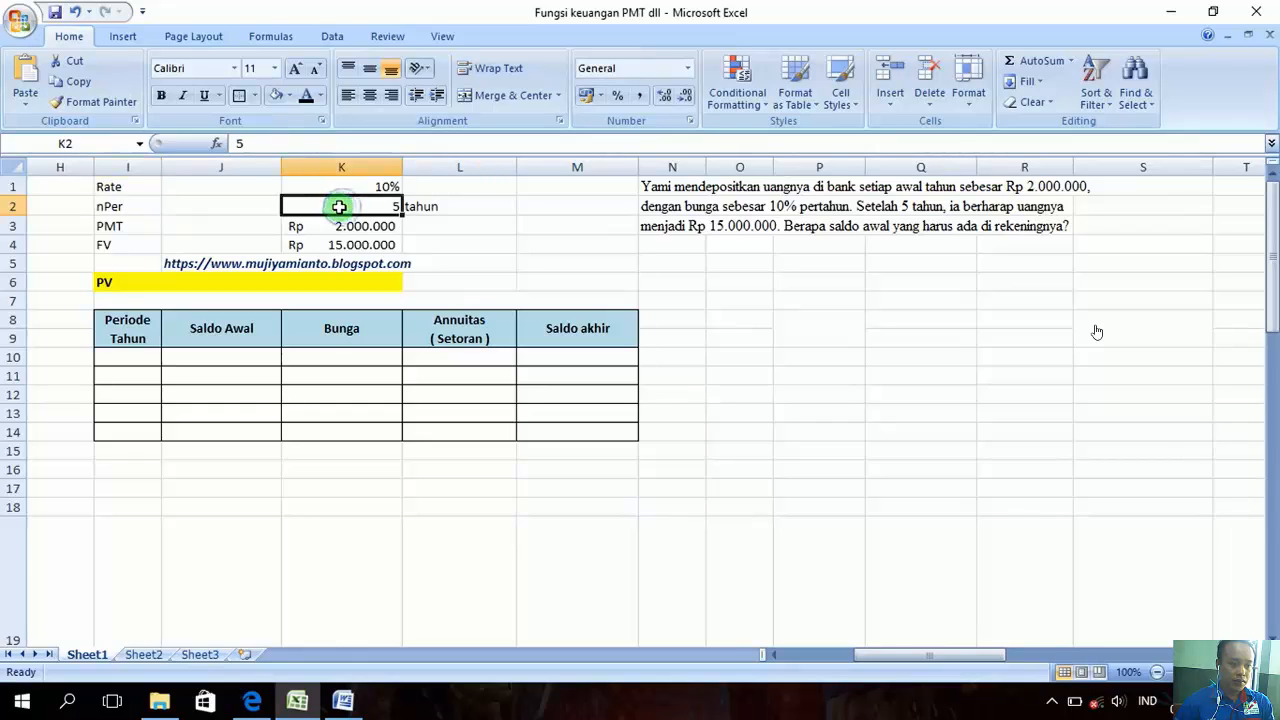
left_click(124, 224)
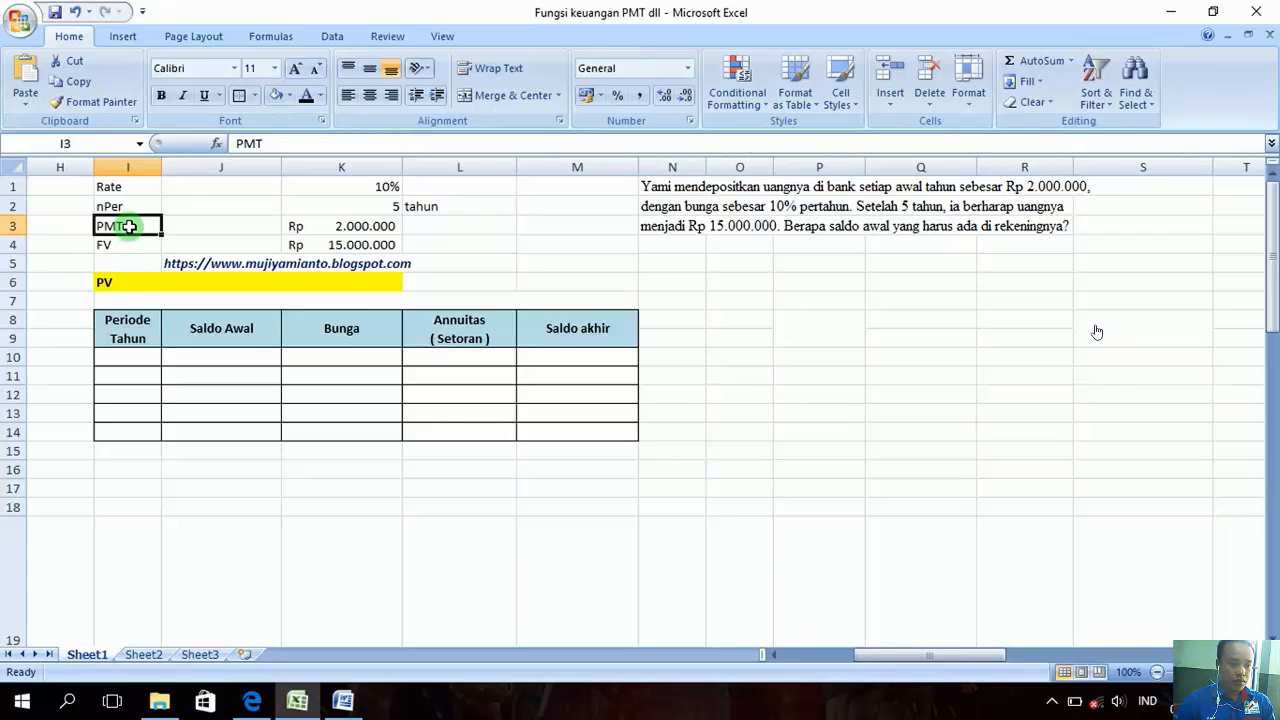
left_click(318, 226)
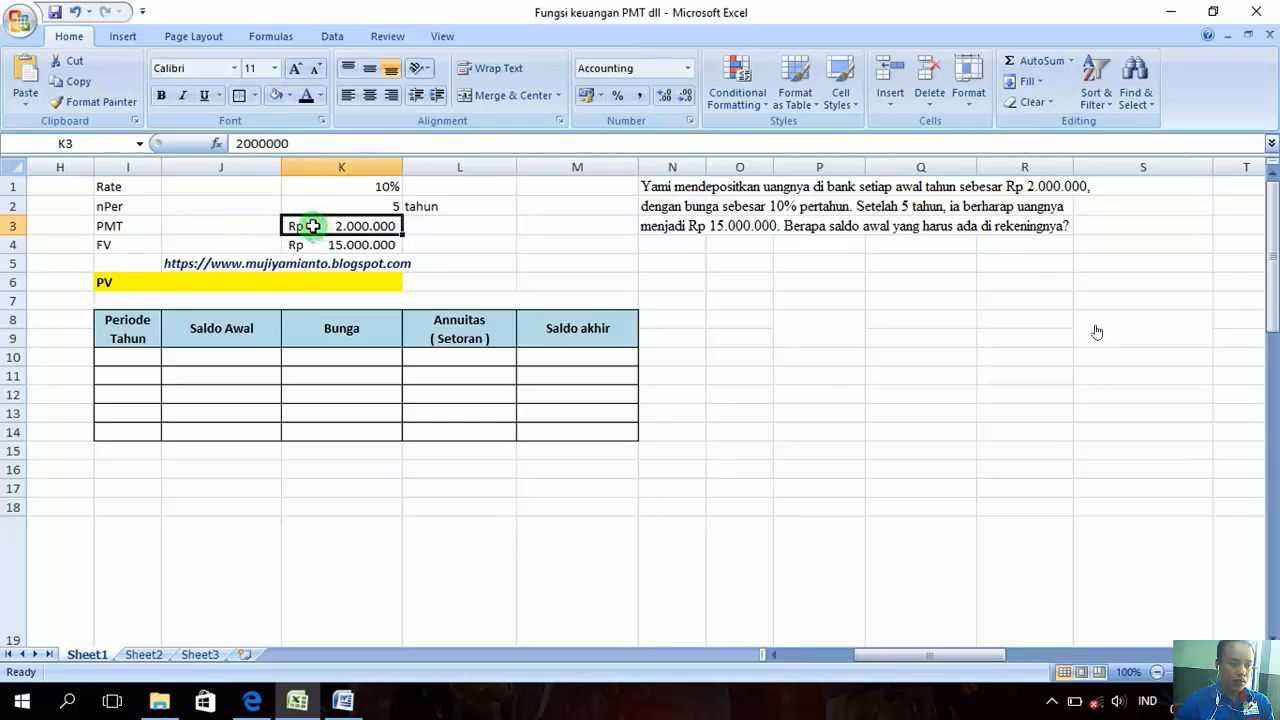
double_click(137, 246)
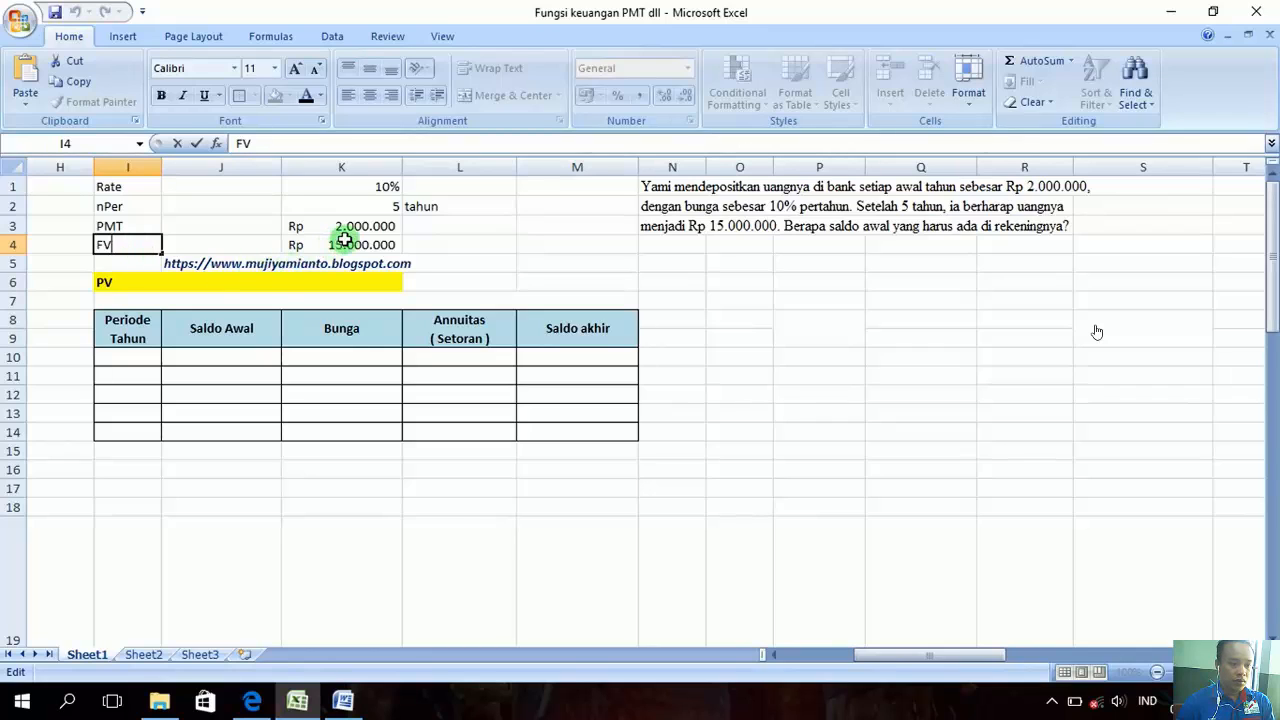
left_click(344, 240)
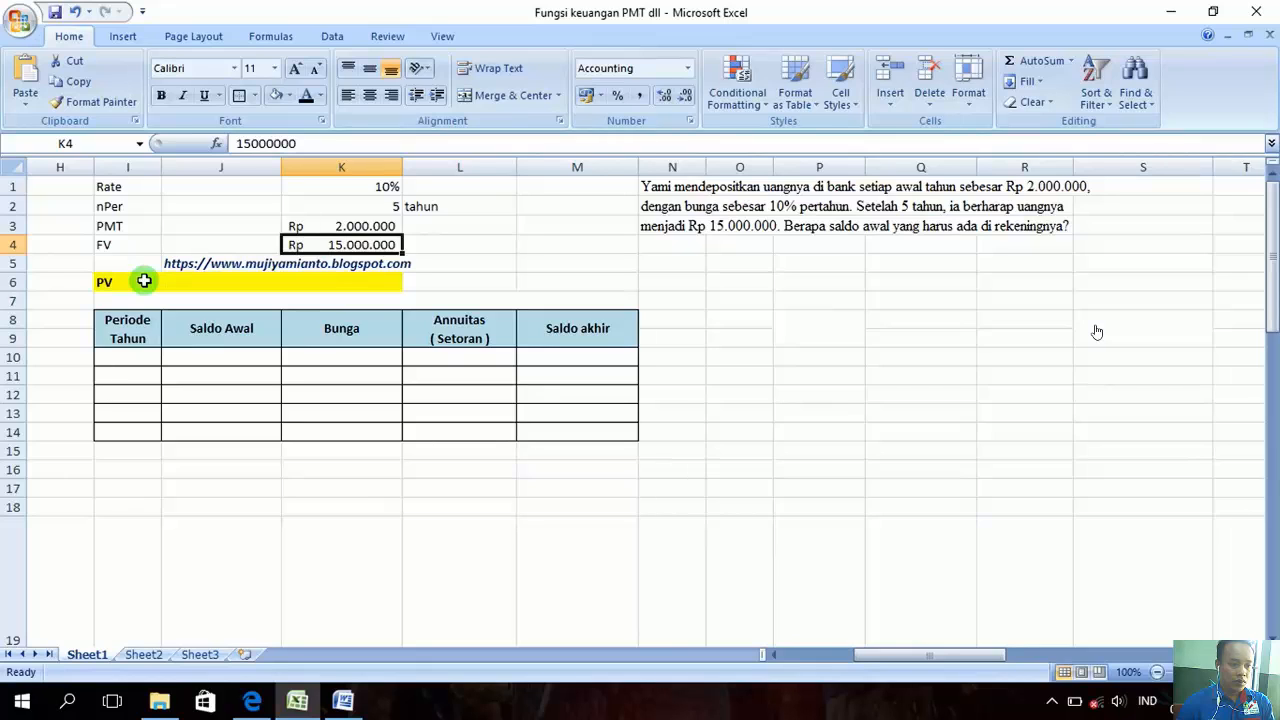
Calculate the present value in cell K6 with the formula =PV(K1;K2;K3;-K4)
left_click(303, 279)
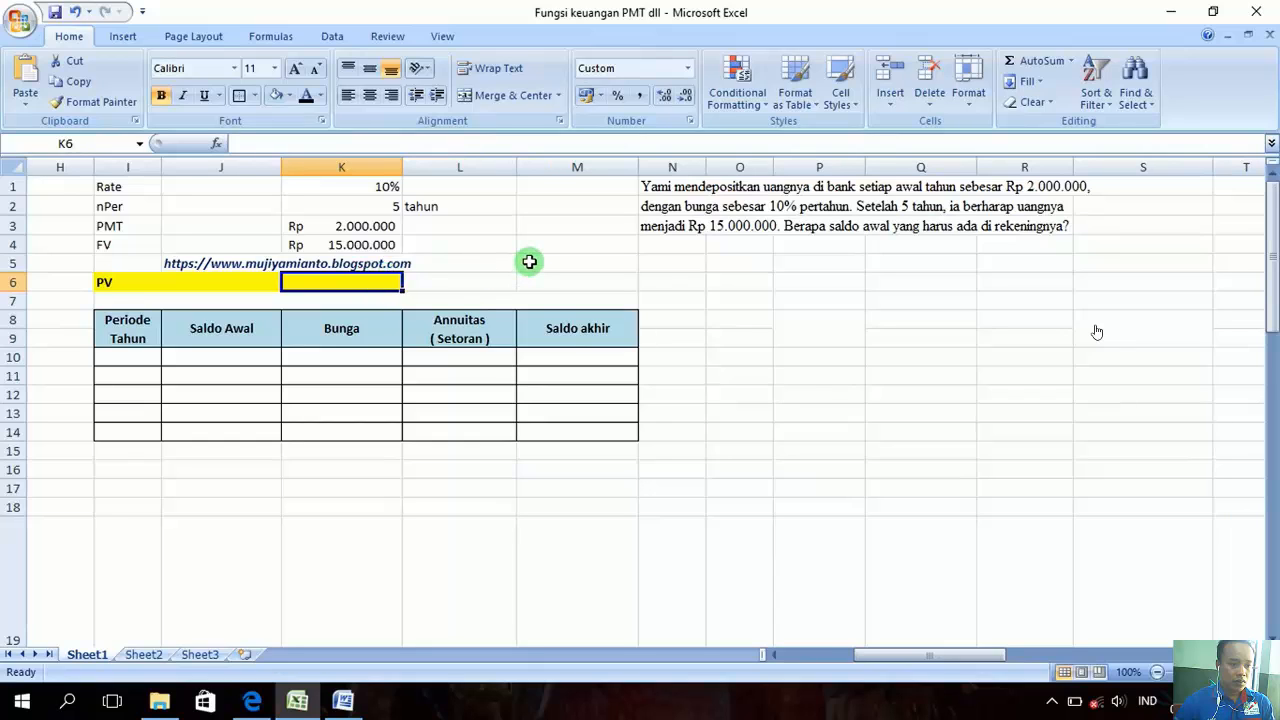
type("=")
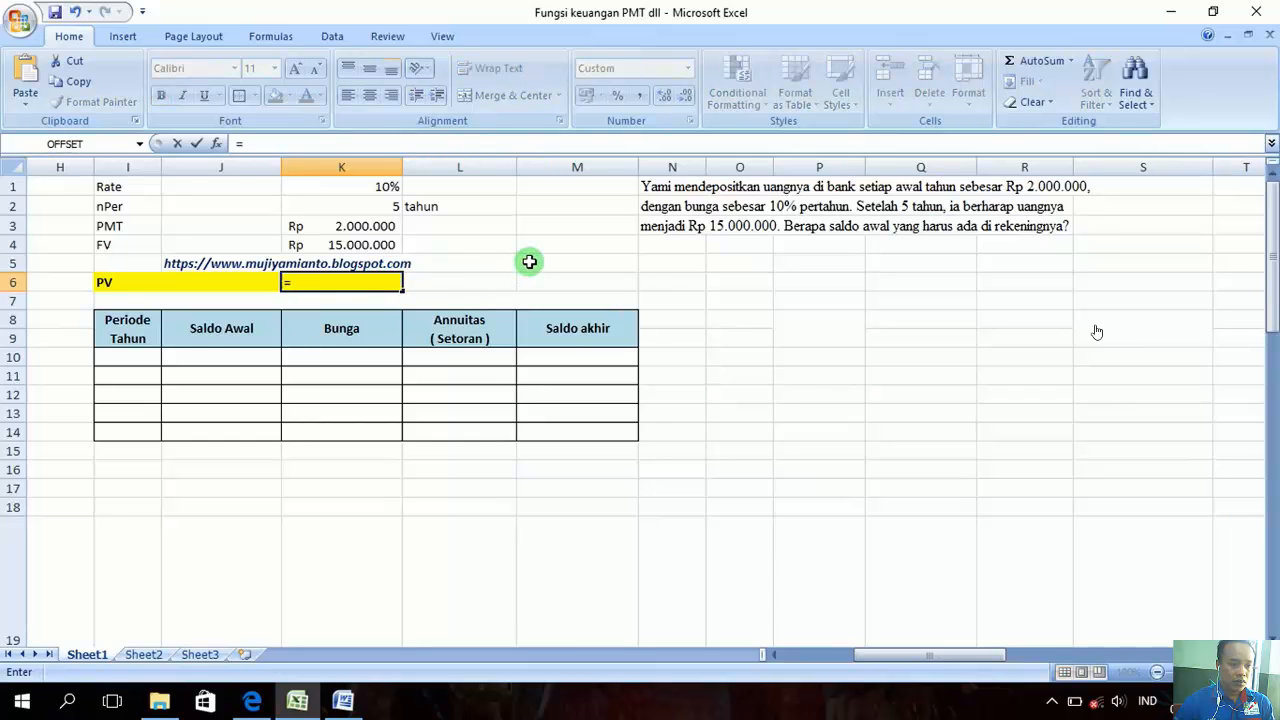
type("P")
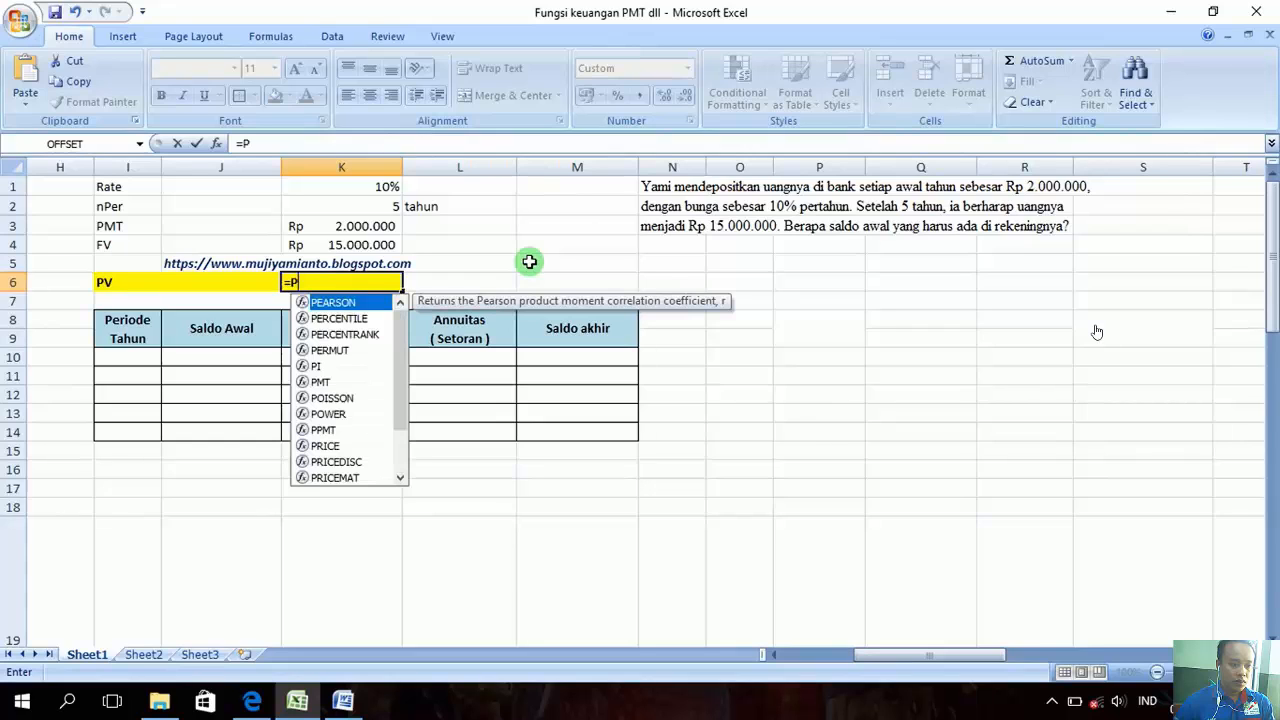
type("V(")
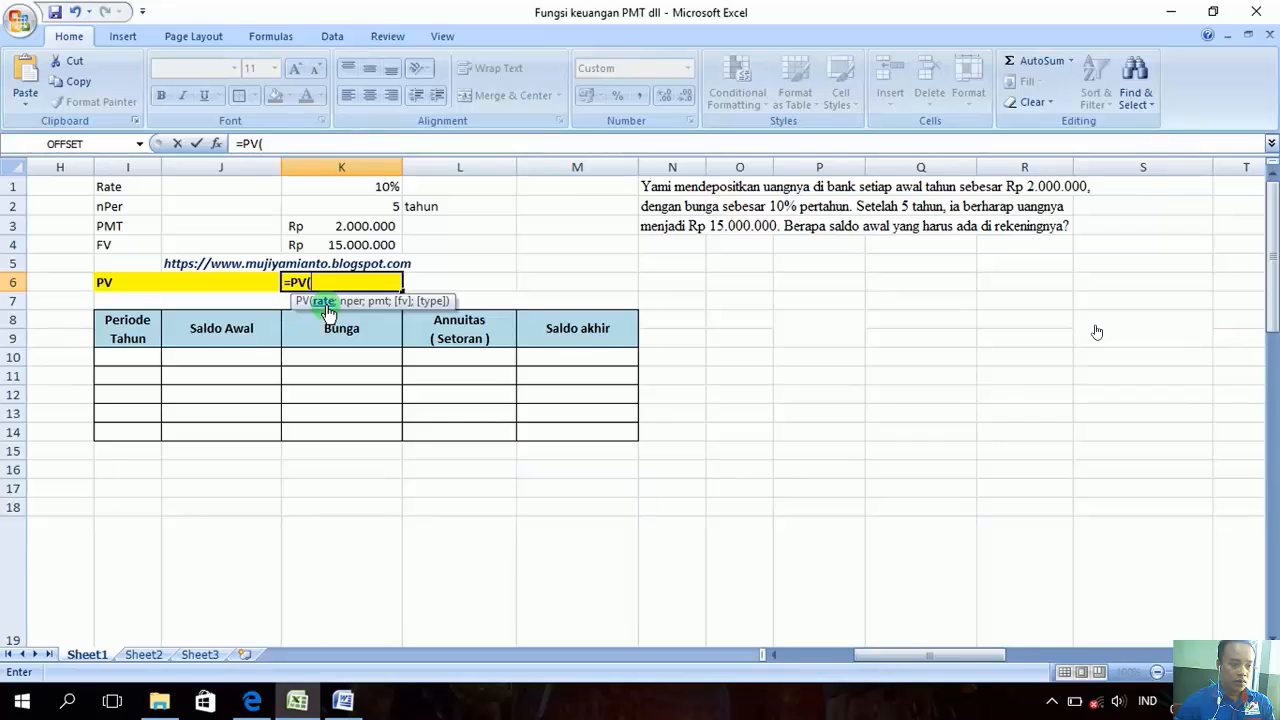
left_click(363, 185)
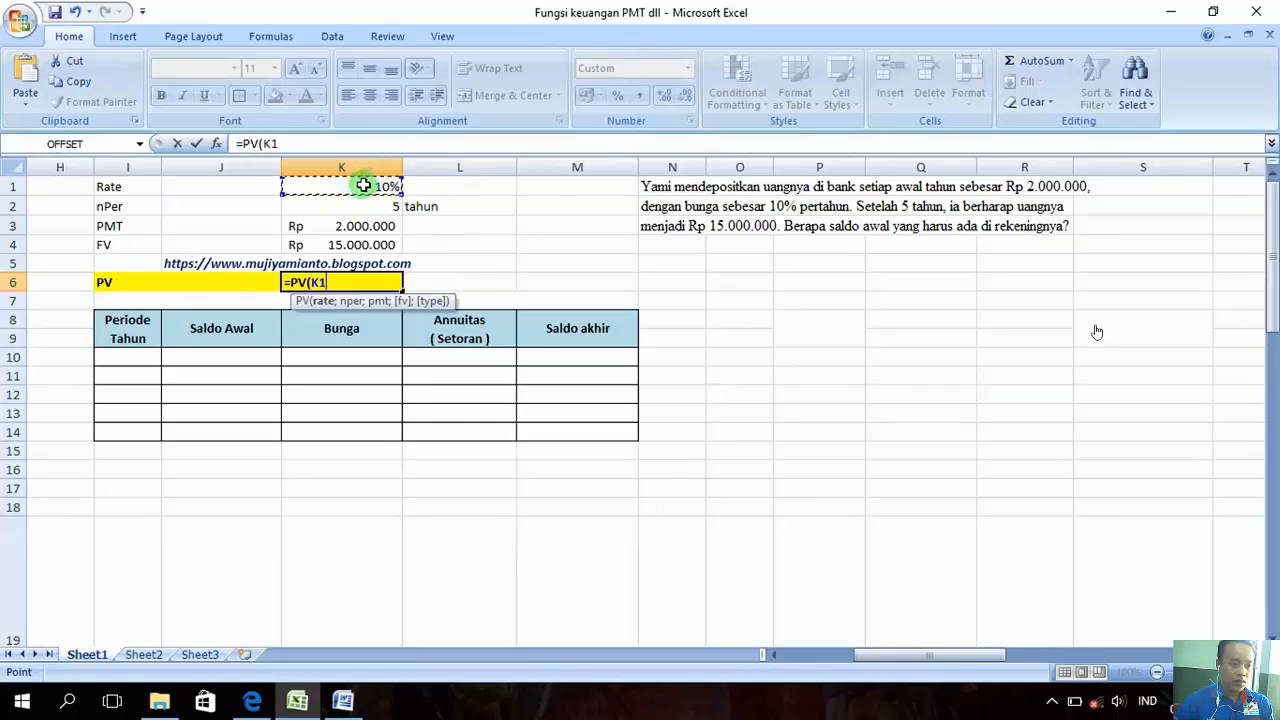
type(";")
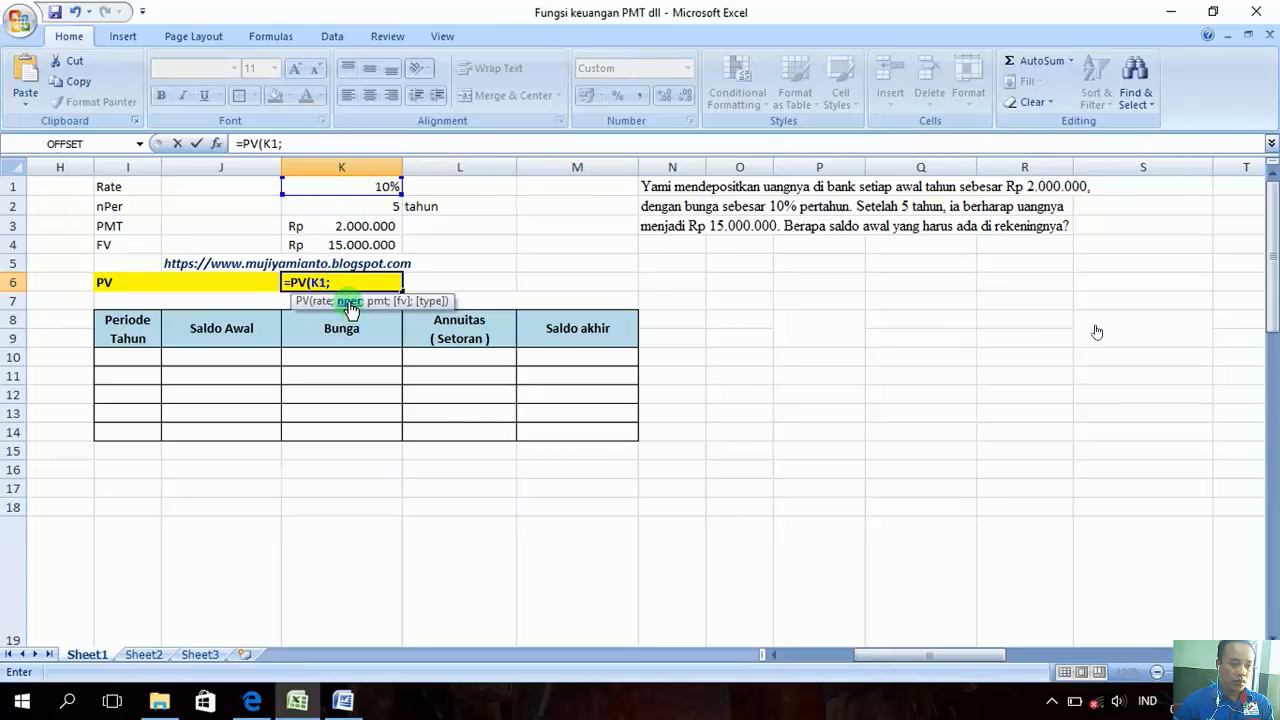
left_click(357, 207)
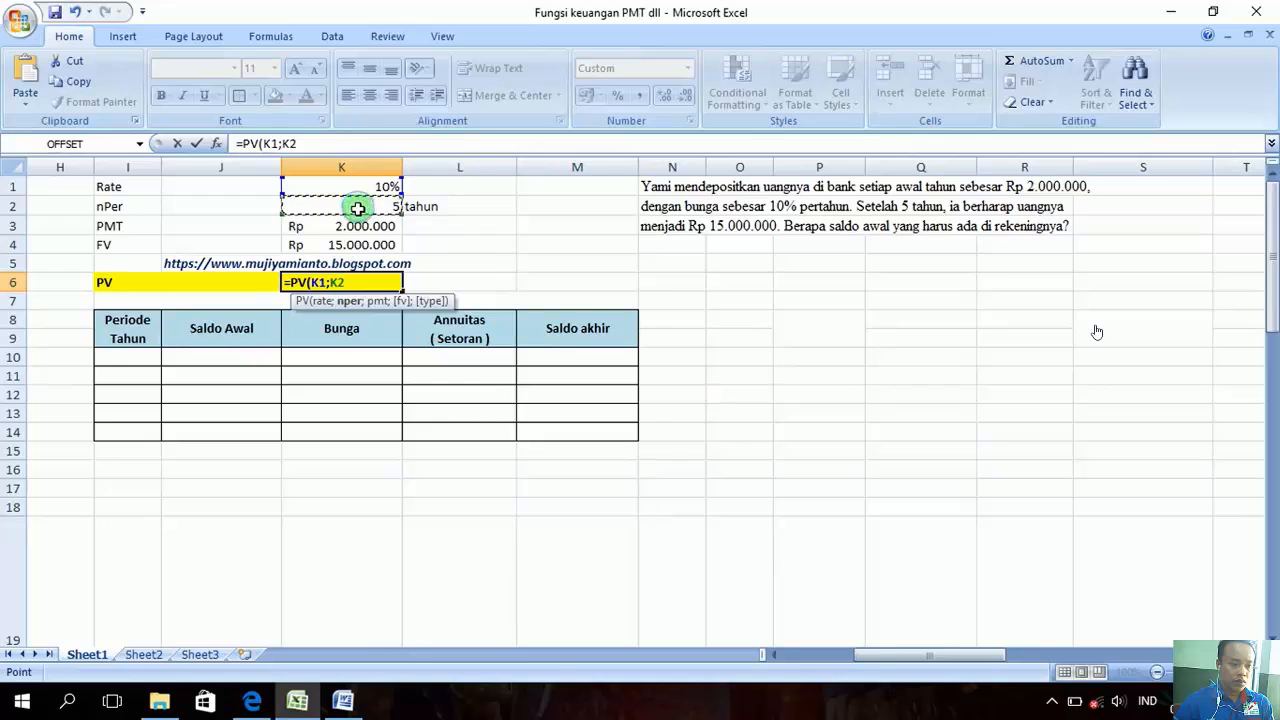
type(";")
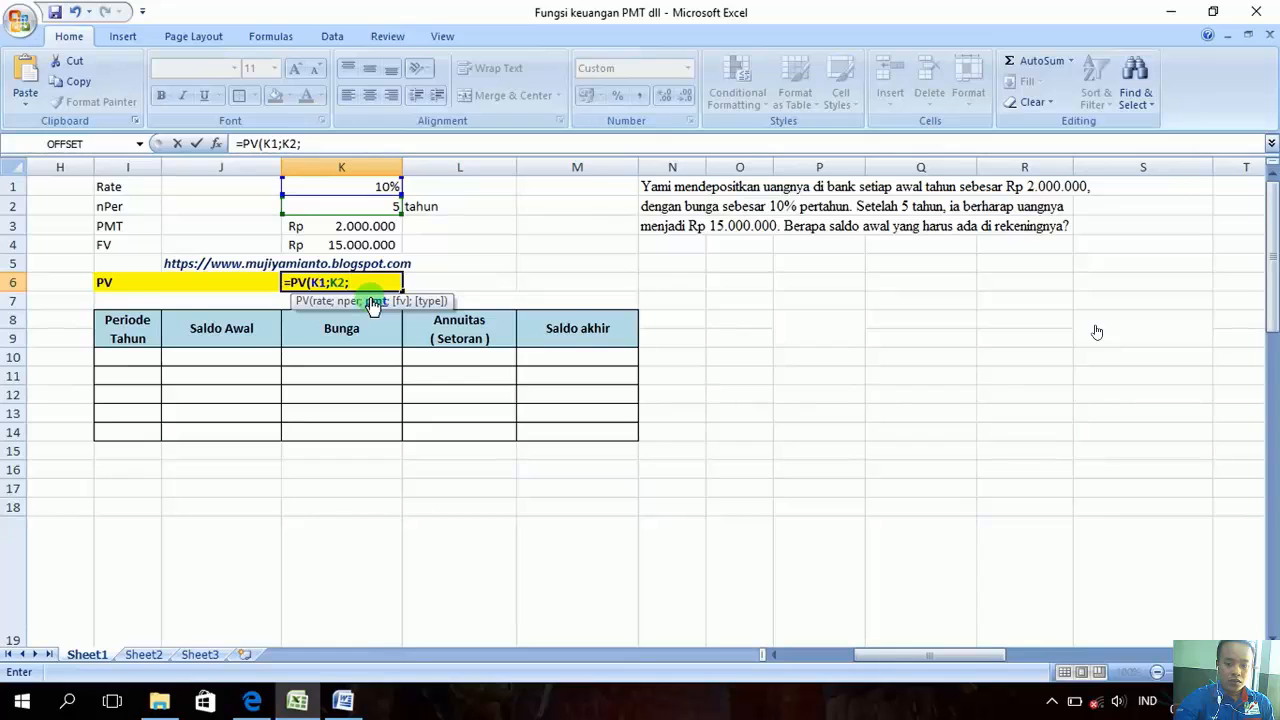
left_click(327, 224)
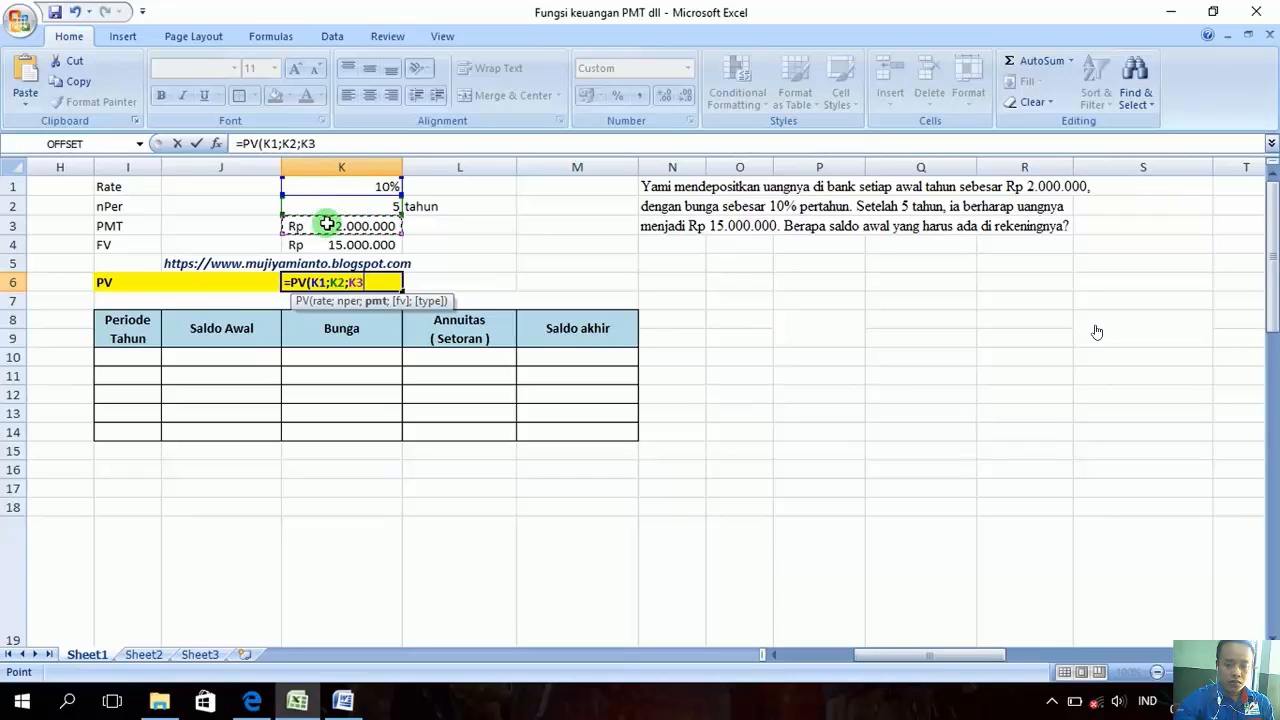
type(";-")
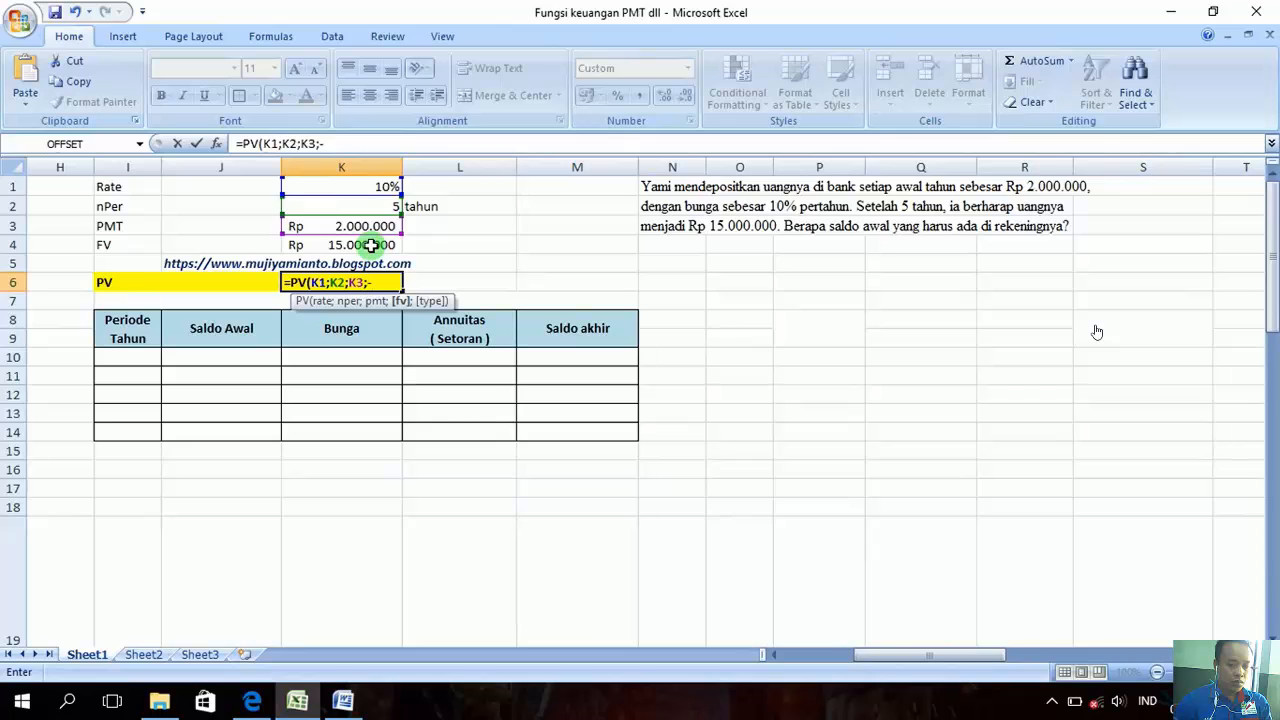
left_click(371, 245)
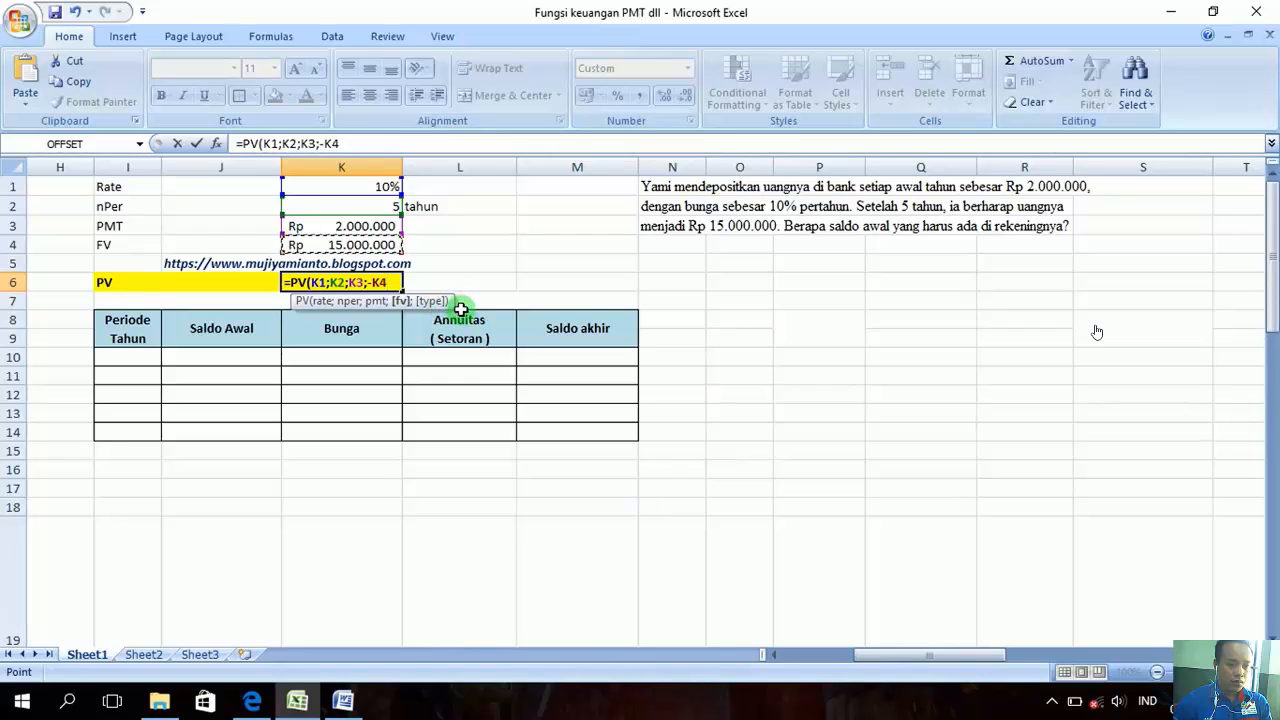
type(")")
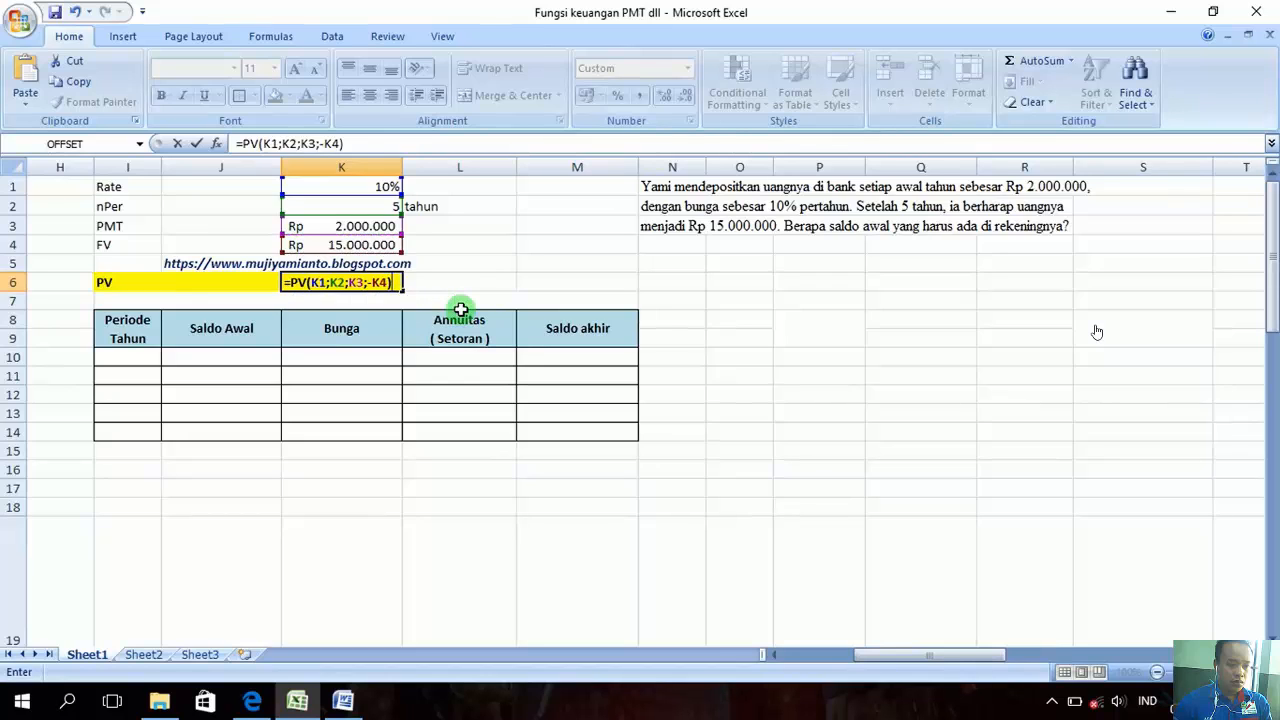
key("Return")
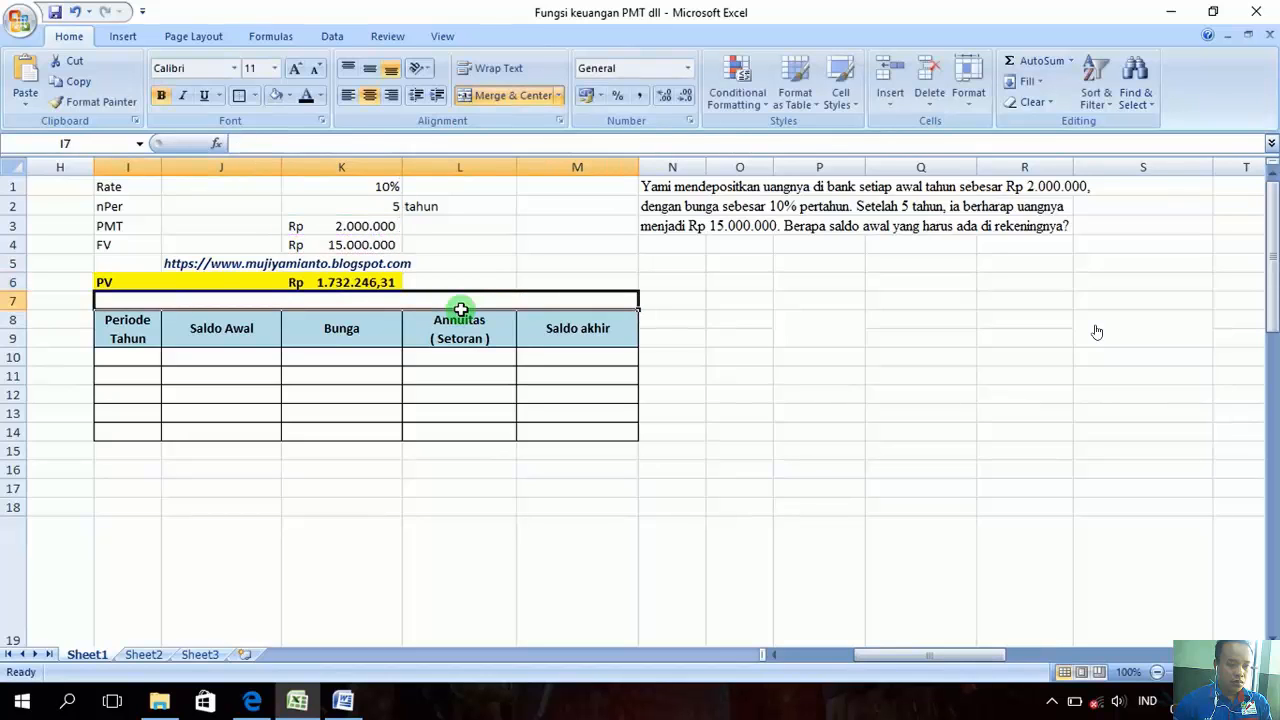
Apply the Accounting number format to the PV result in cell K6
left_click(378, 277)
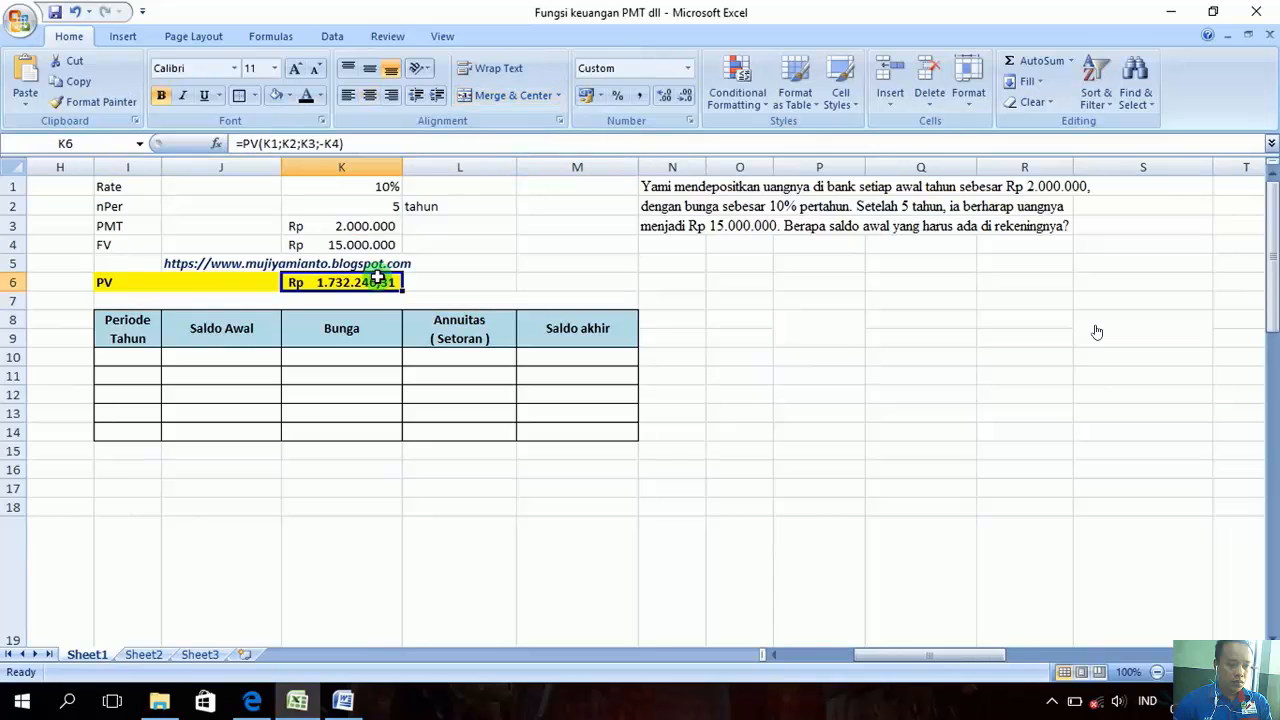
left_click(689, 68)
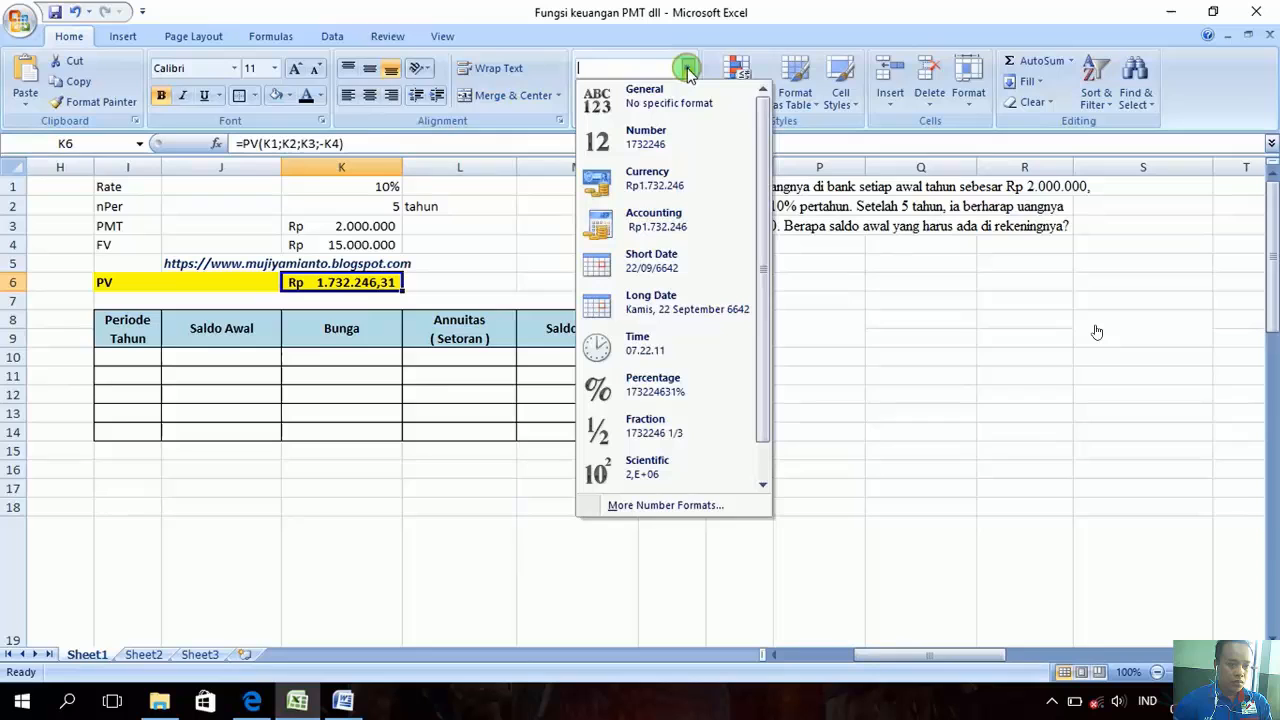
left_click(651, 226)
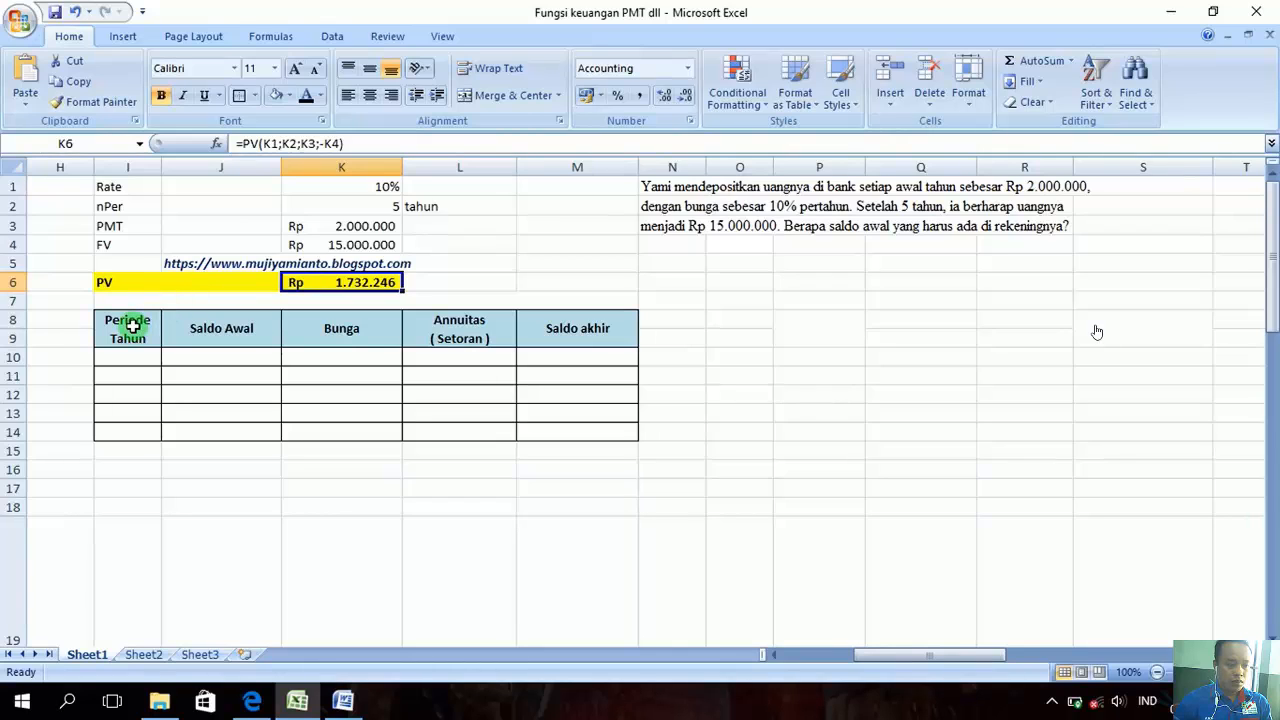
left_click(199, 328)
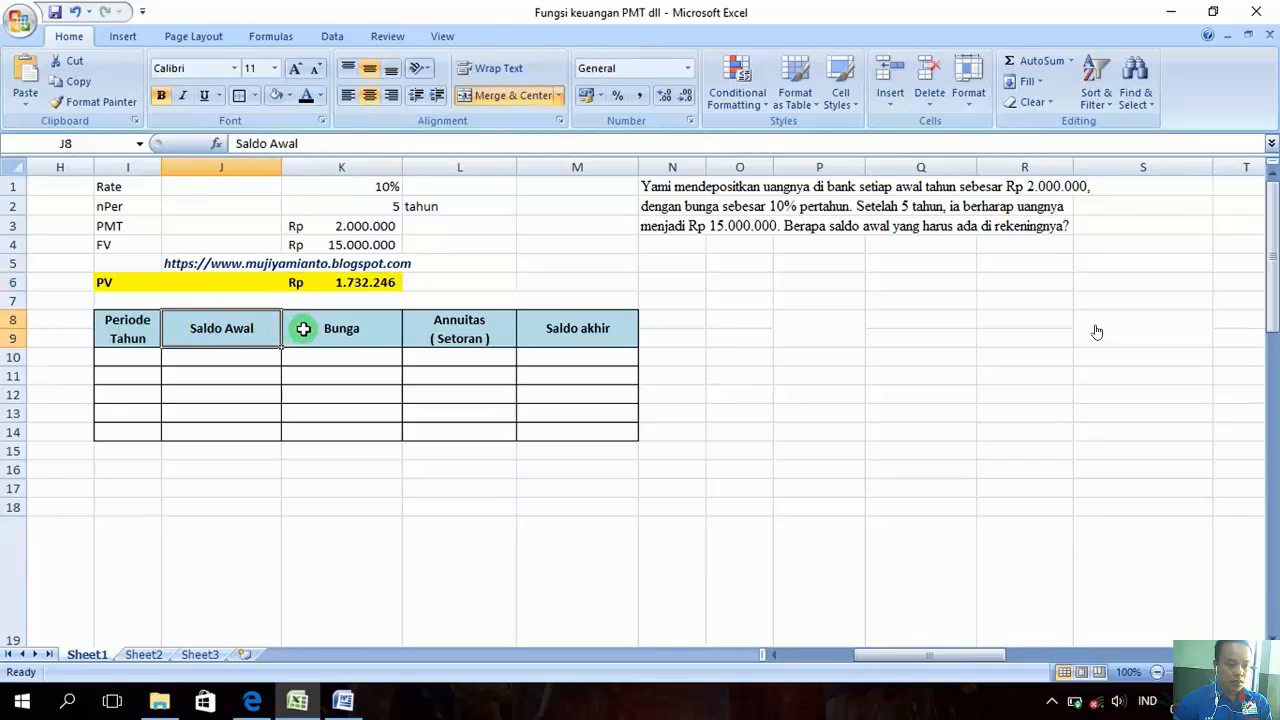
left_click(303, 328)
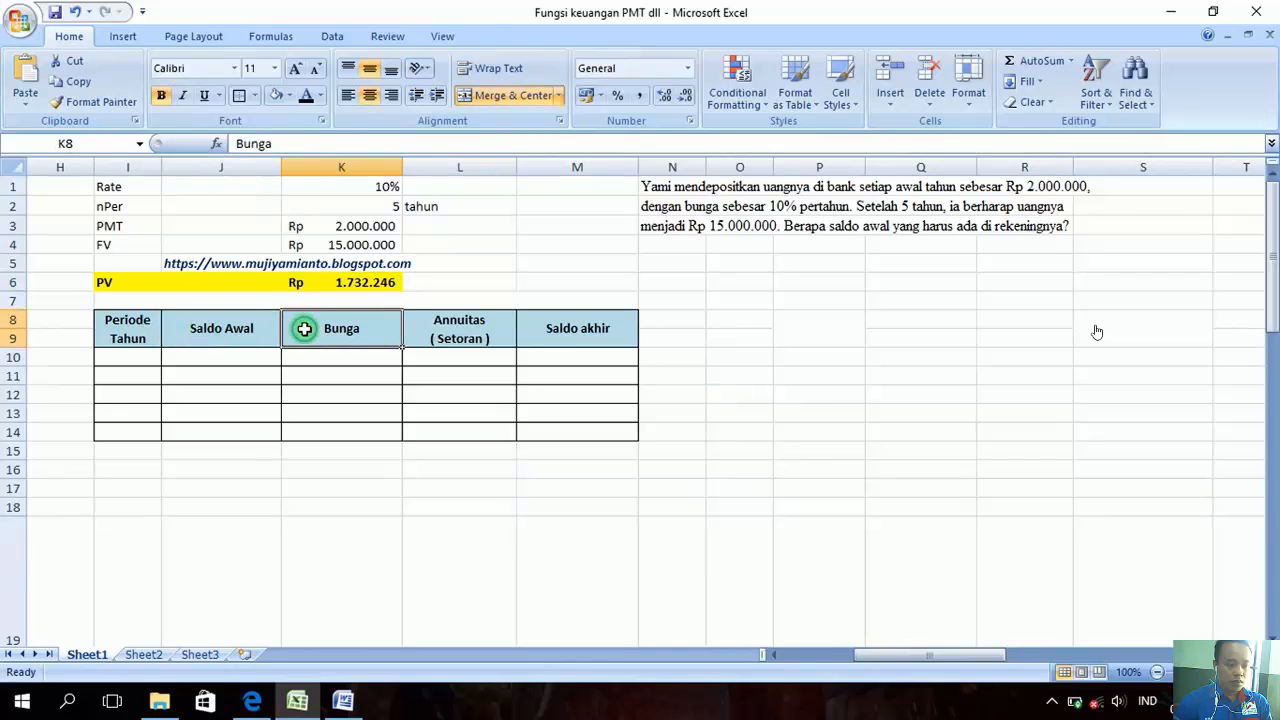
left_click(444, 323)
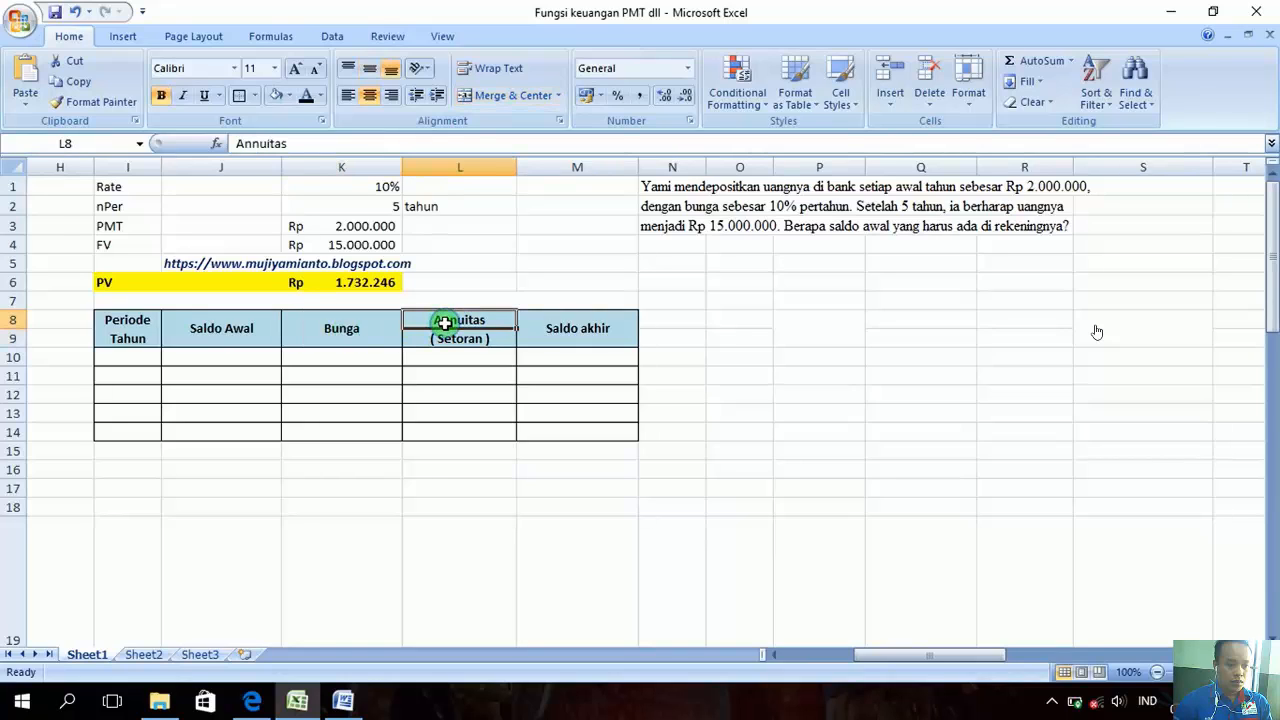
left_click(558, 334)
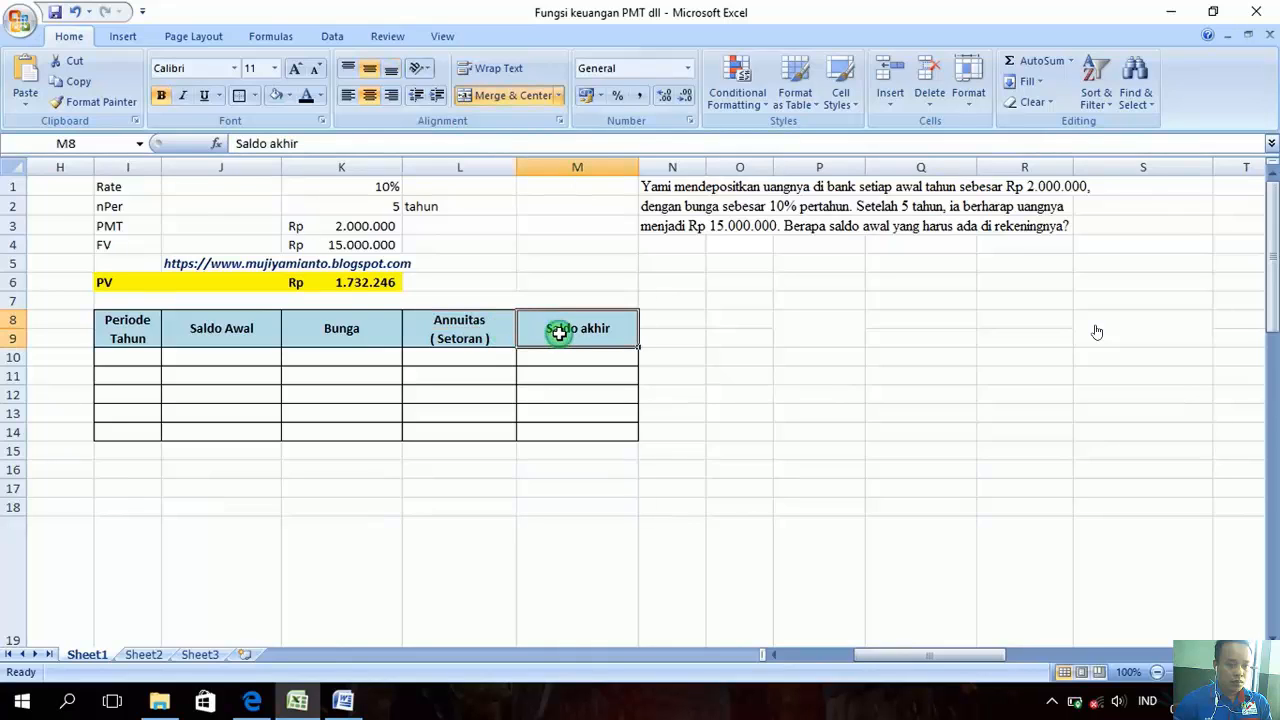
Number the Periode Tahun column from 1 to 5 in cells I10 to I14
left_click(140, 355)
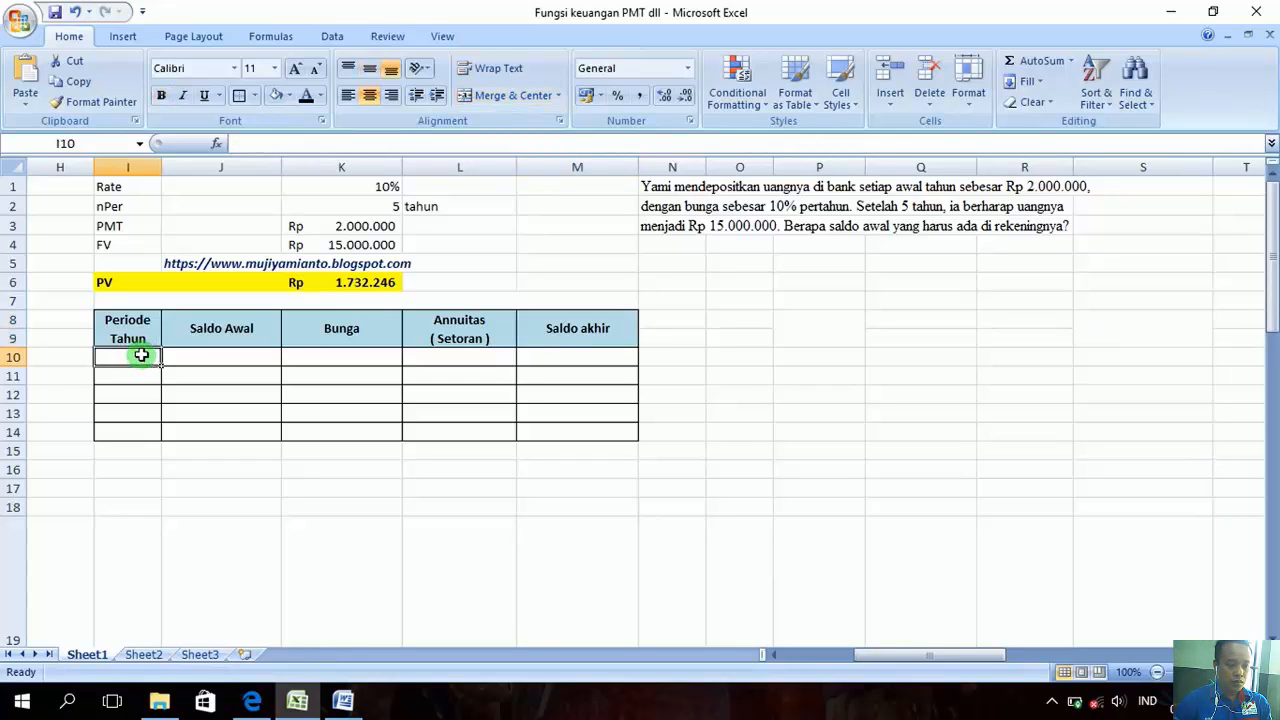
type("1")
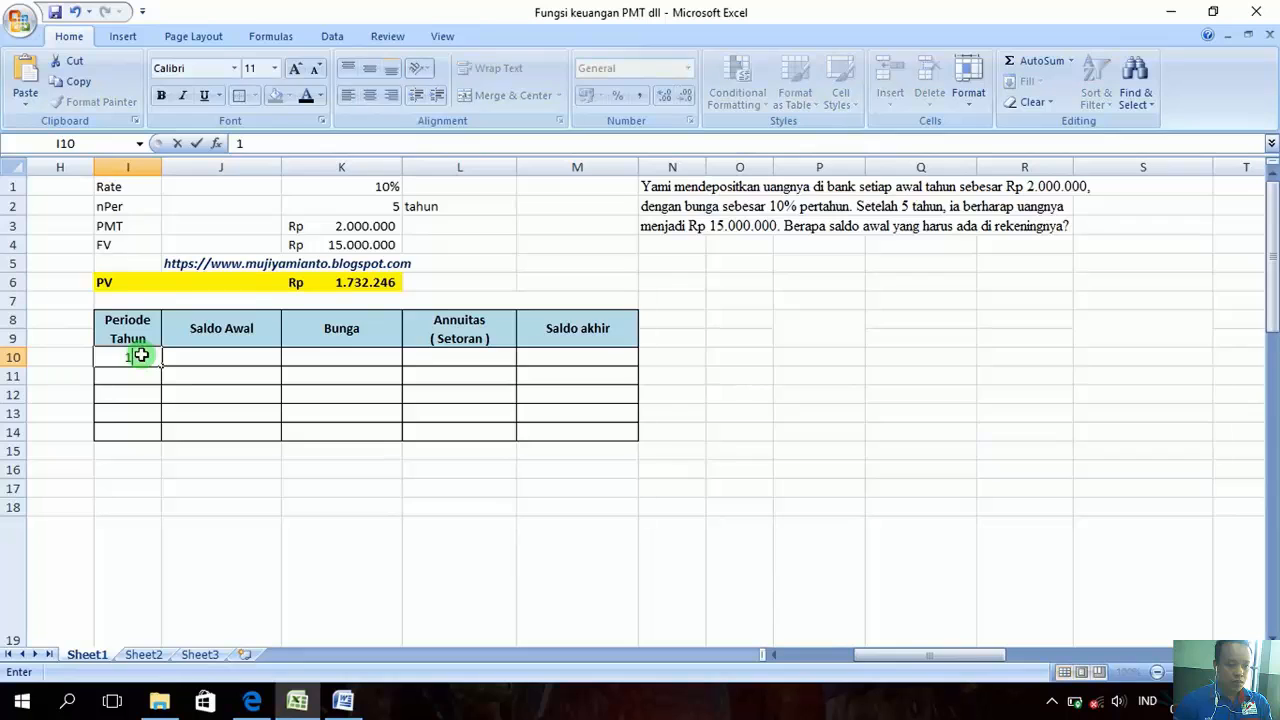
key("Return")
type("2")
key("Return")
type("3")
key("Return")
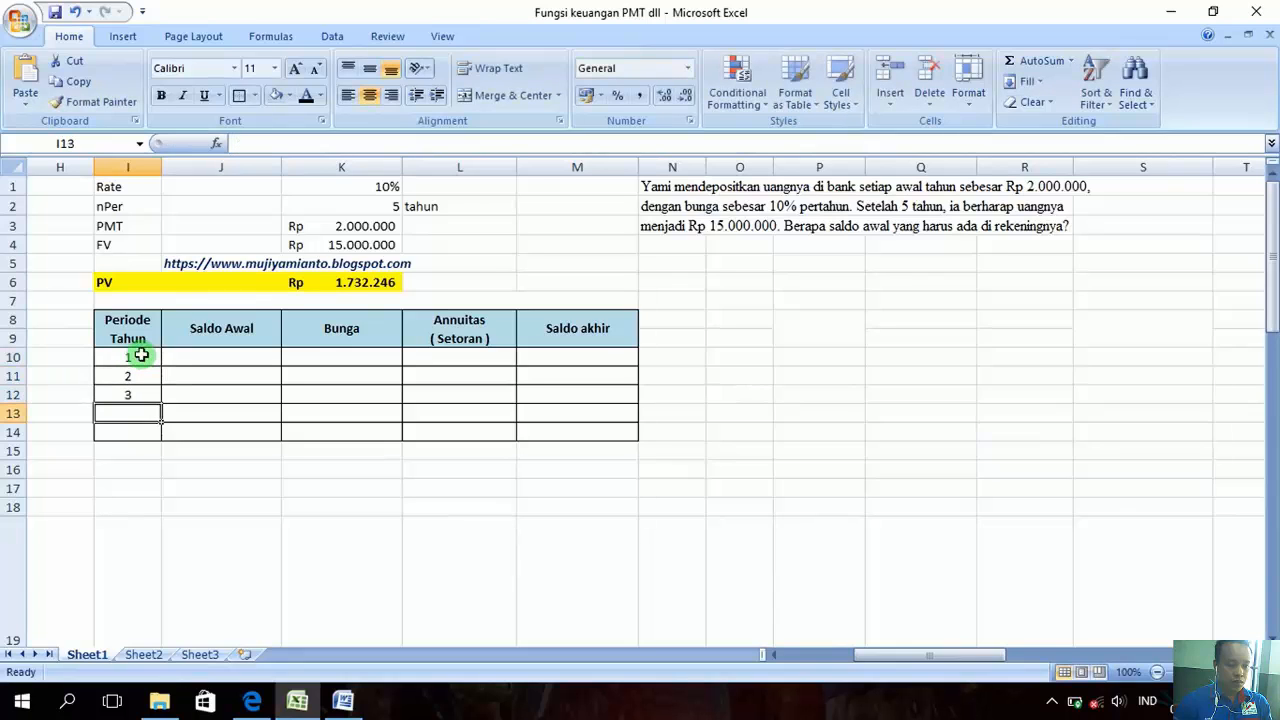
type("4")
key("Return")
type("5")
key("Return")
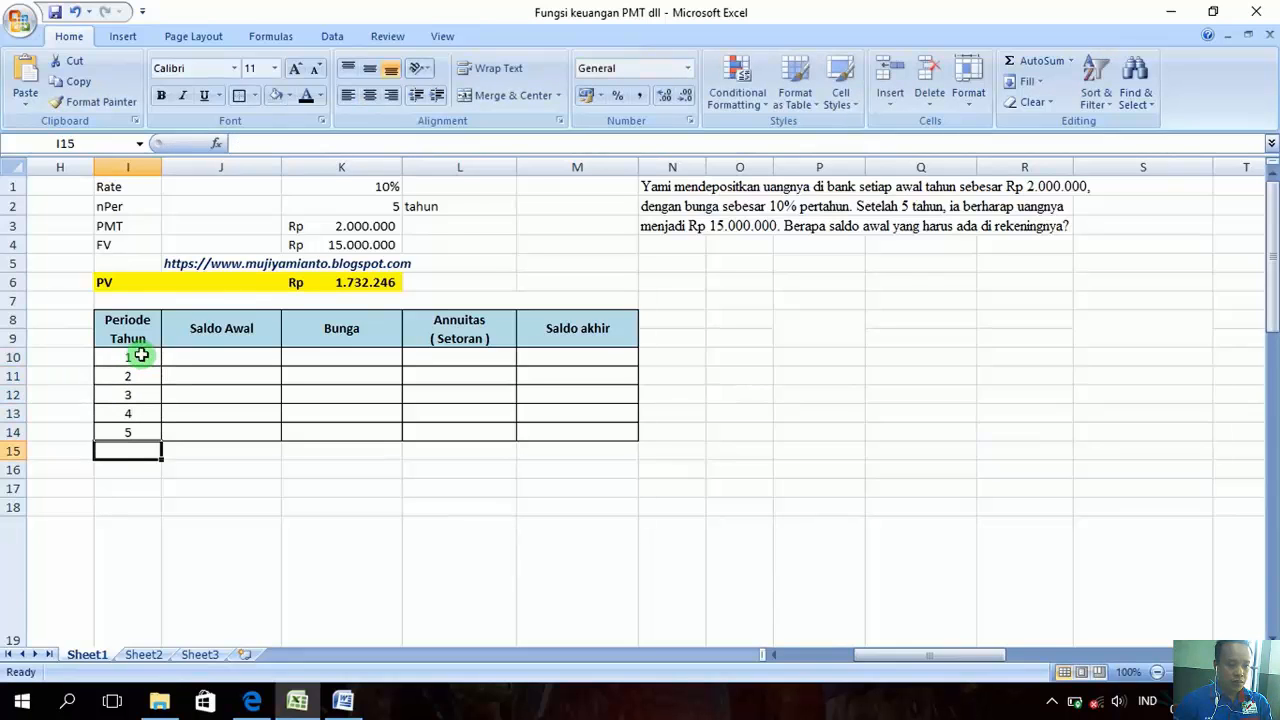
Calculate the year 1 Saldo Awal in cell J10 with the formula =PV(K1;K2;K3;-K4)
left_click(226, 361)
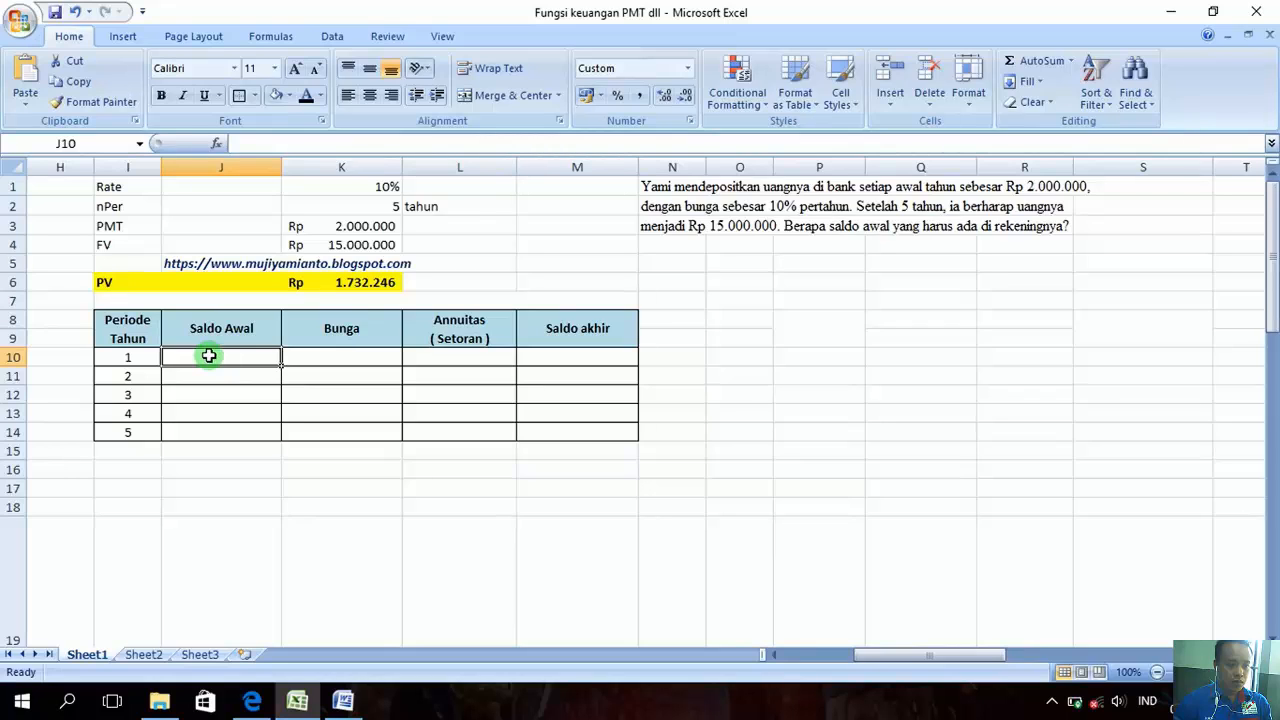
type("=P")
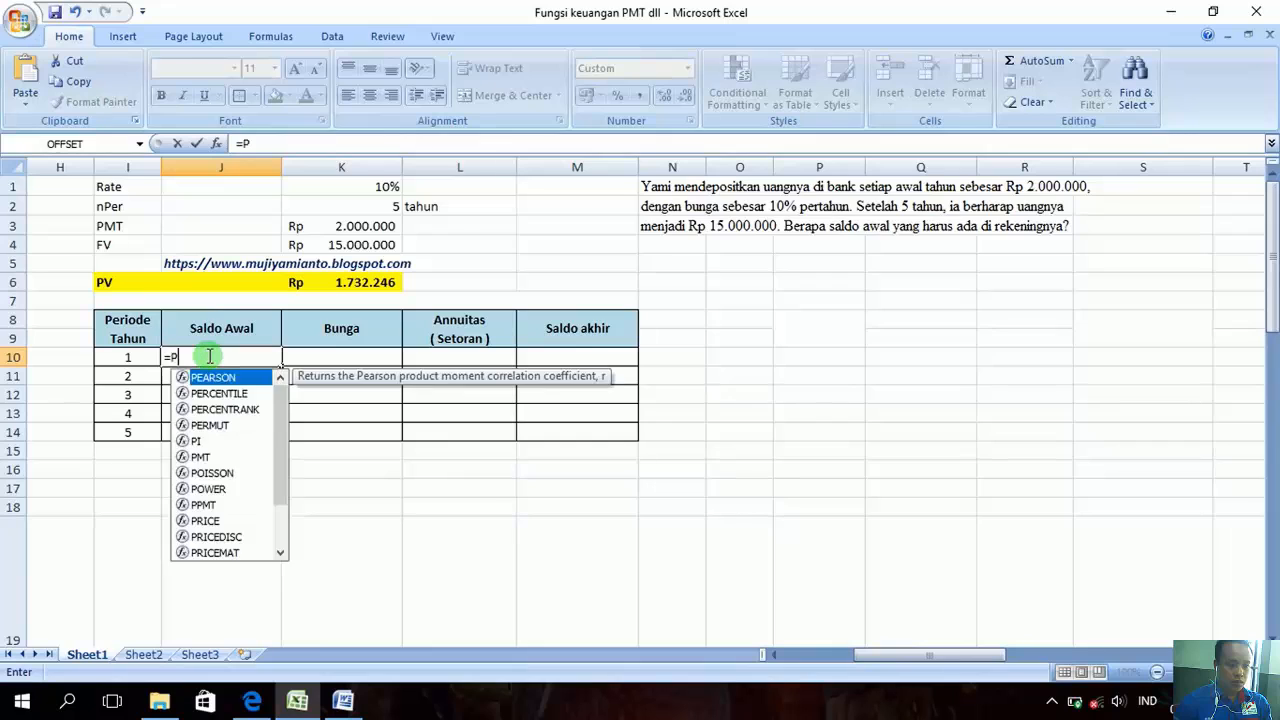
type("V(")
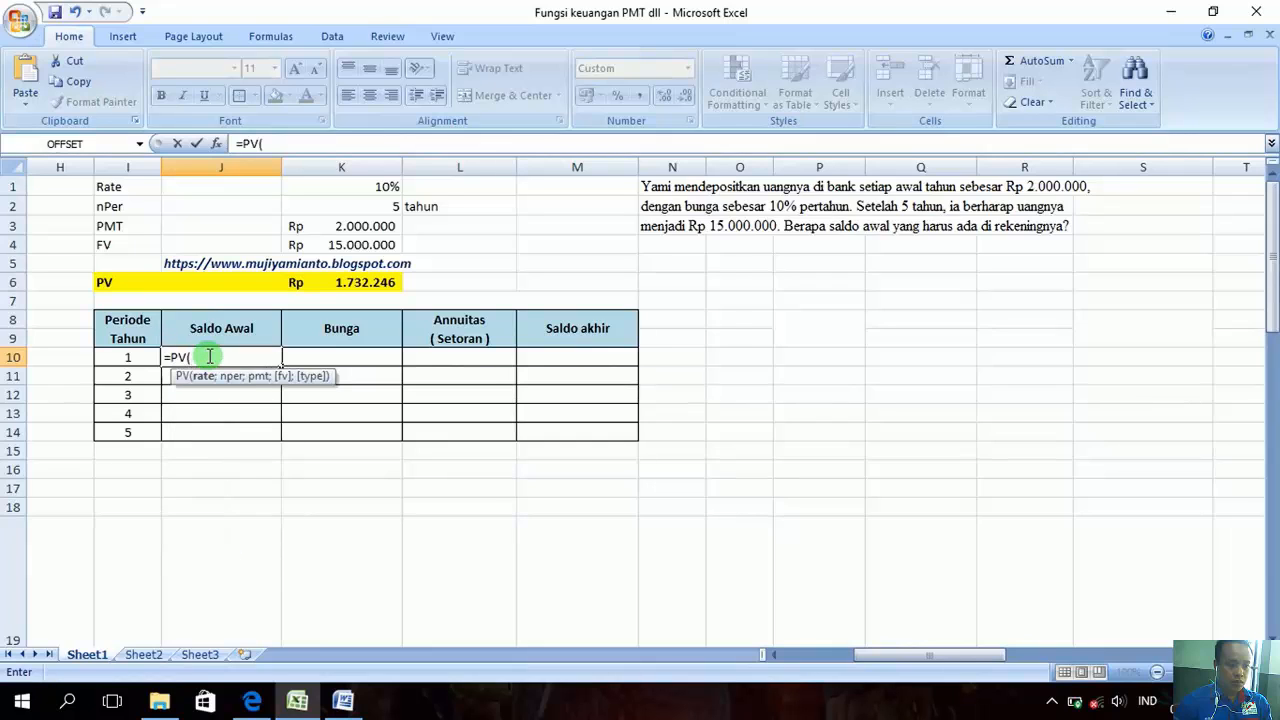
left_click(362, 188)
type(";")
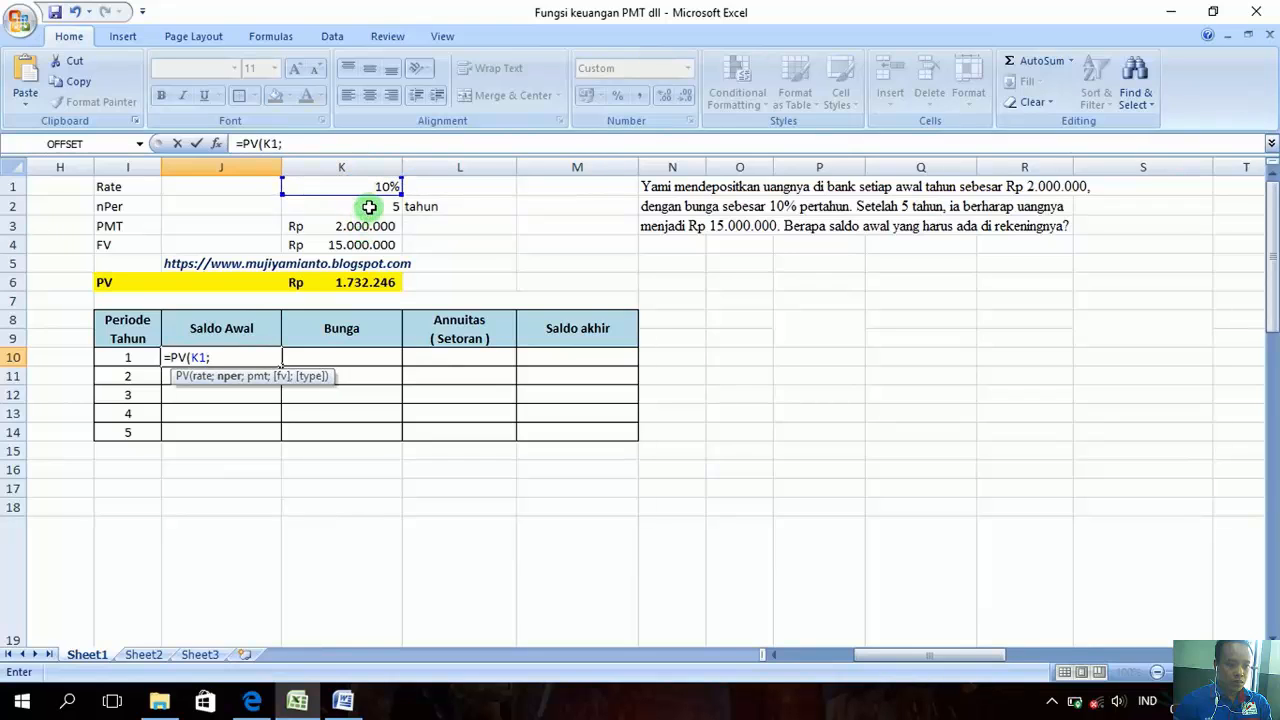
left_click(369, 207)
type(";")
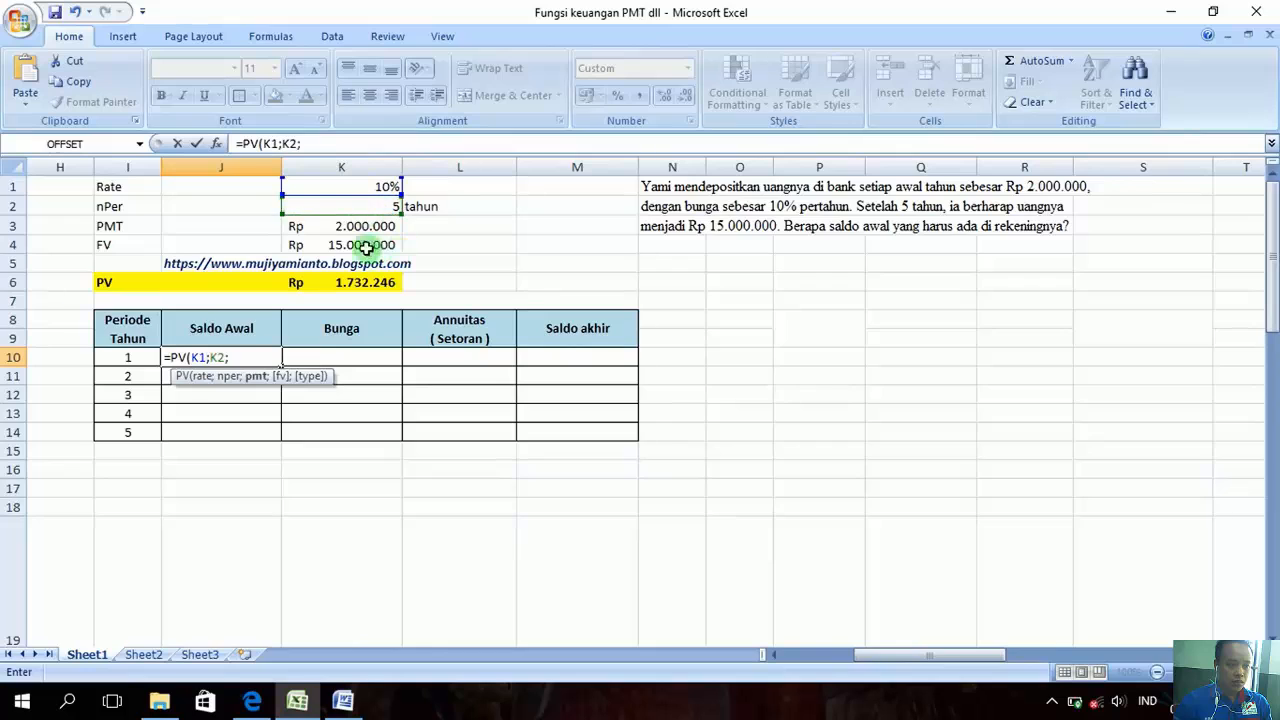
left_click(356, 226)
type(";")
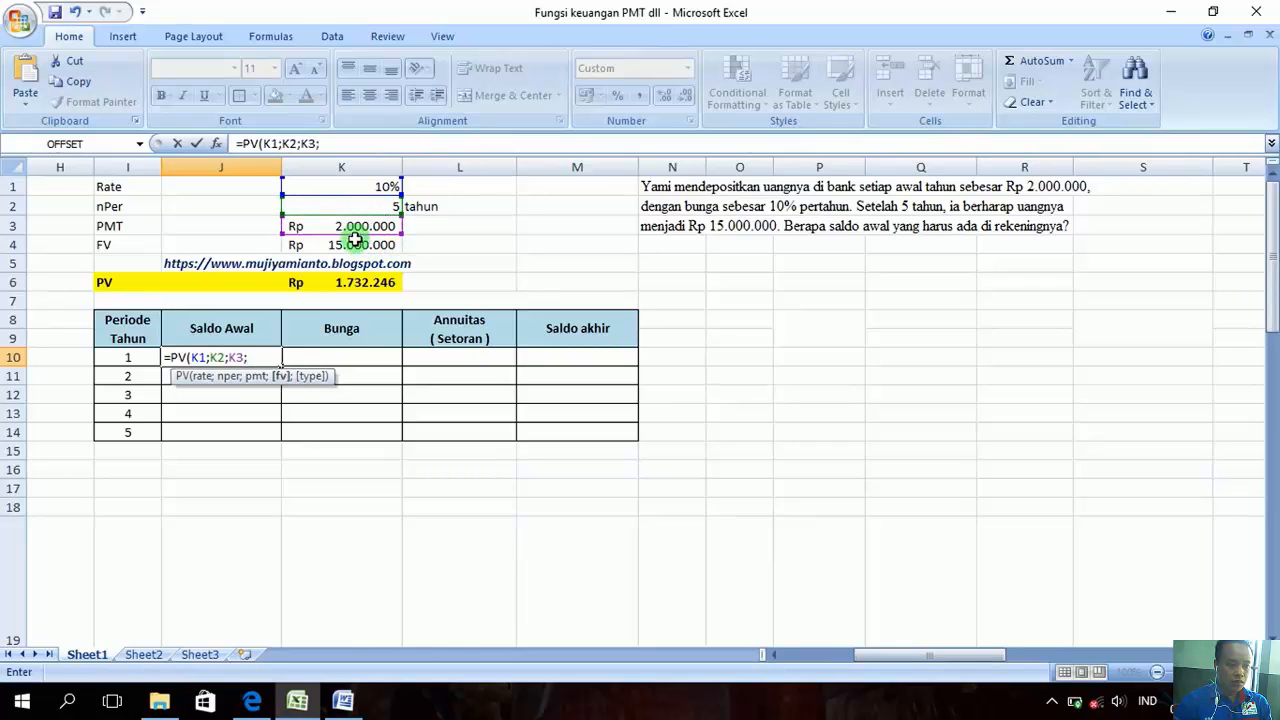
type("-")
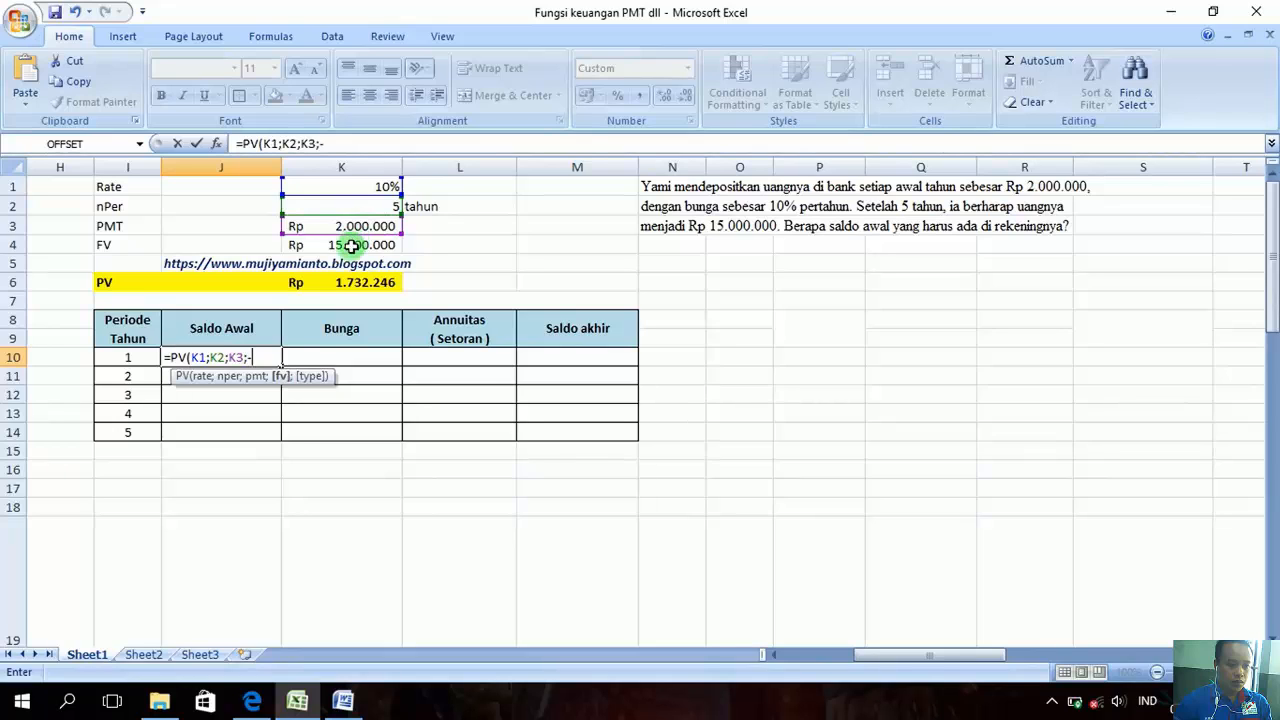
left_click(352, 245)
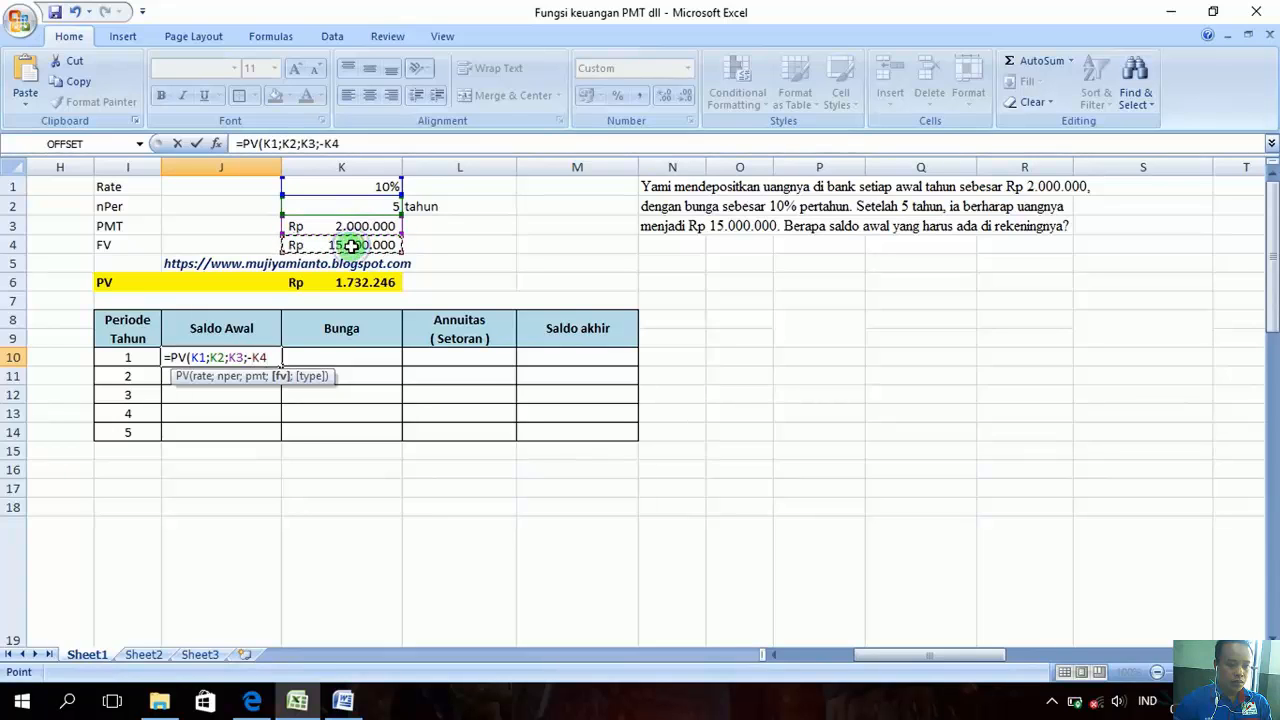
type(")")
key("Return")
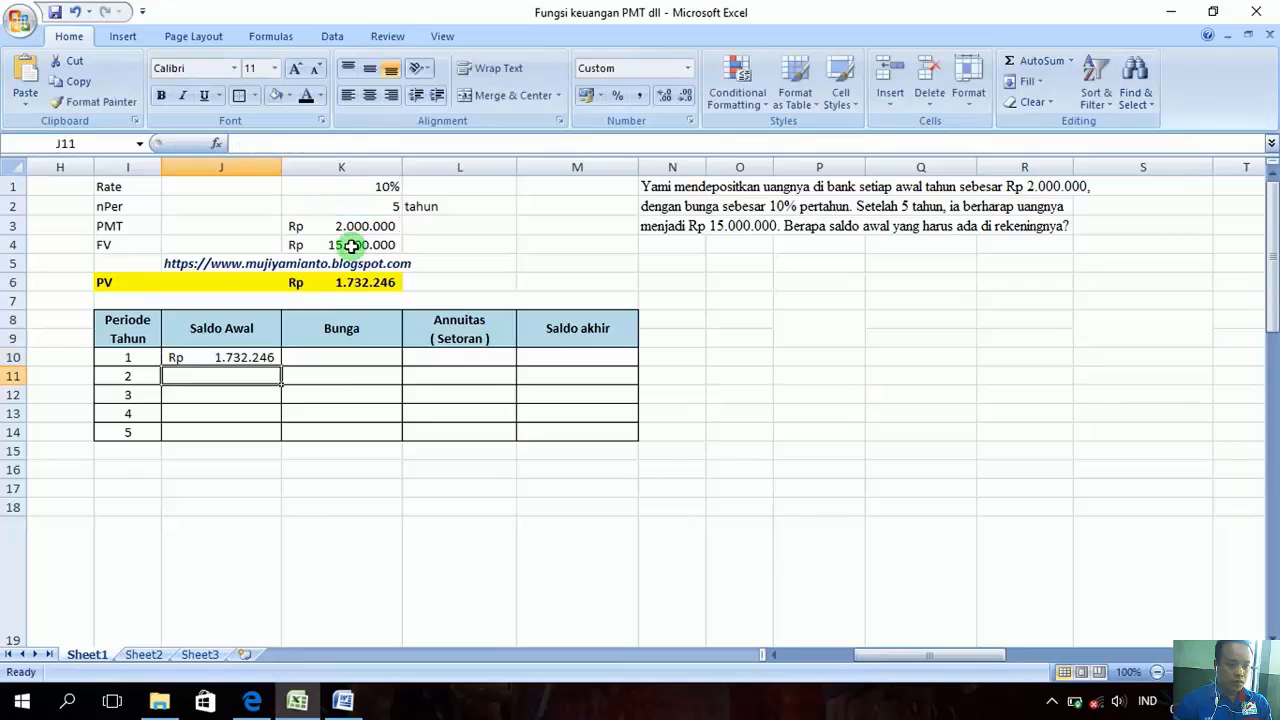
Calculate the year 1 Bunga in cell K10 with =J10*$K$1, keeping the rate reference absolute
left_click(362, 365)
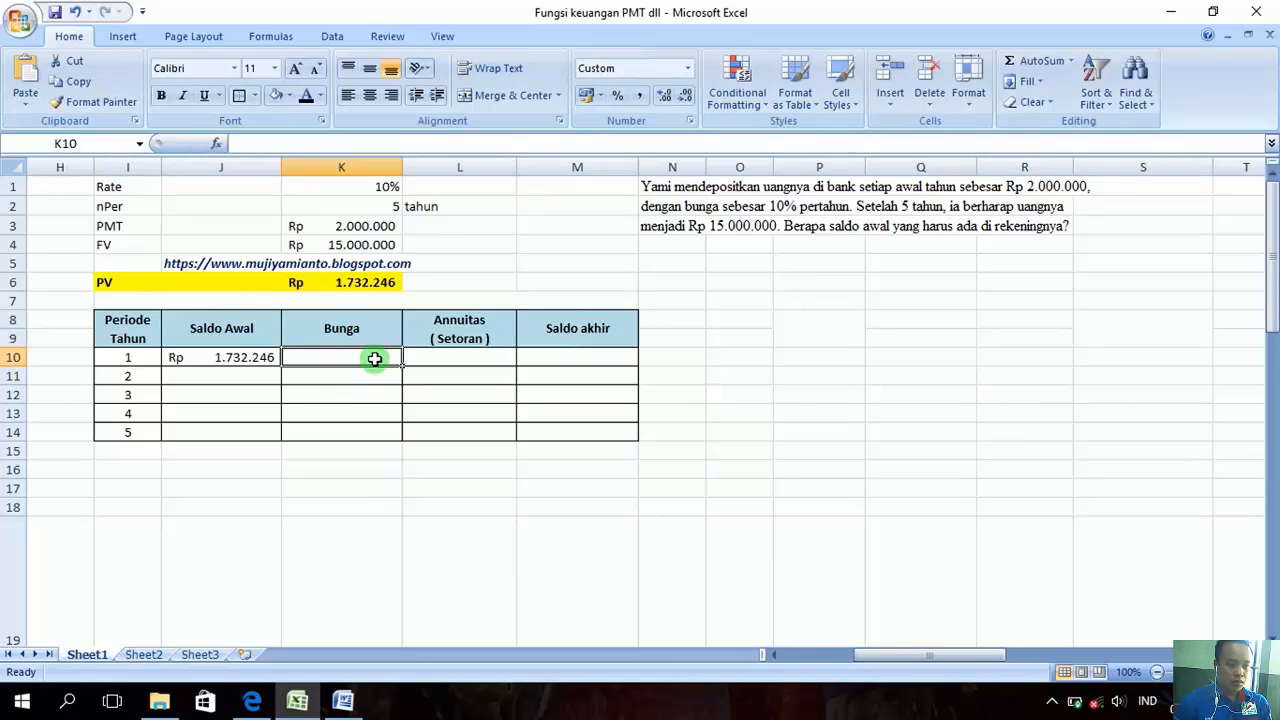
left_click(241, 357)
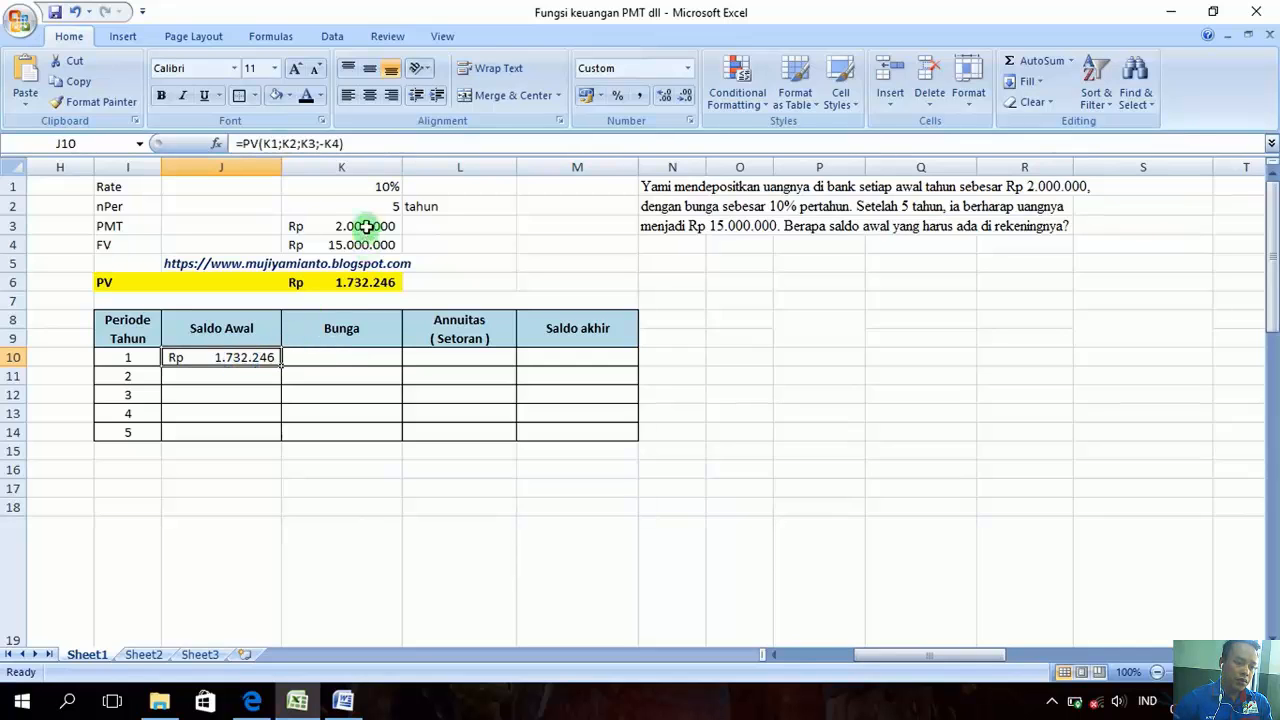
left_click(362, 187)
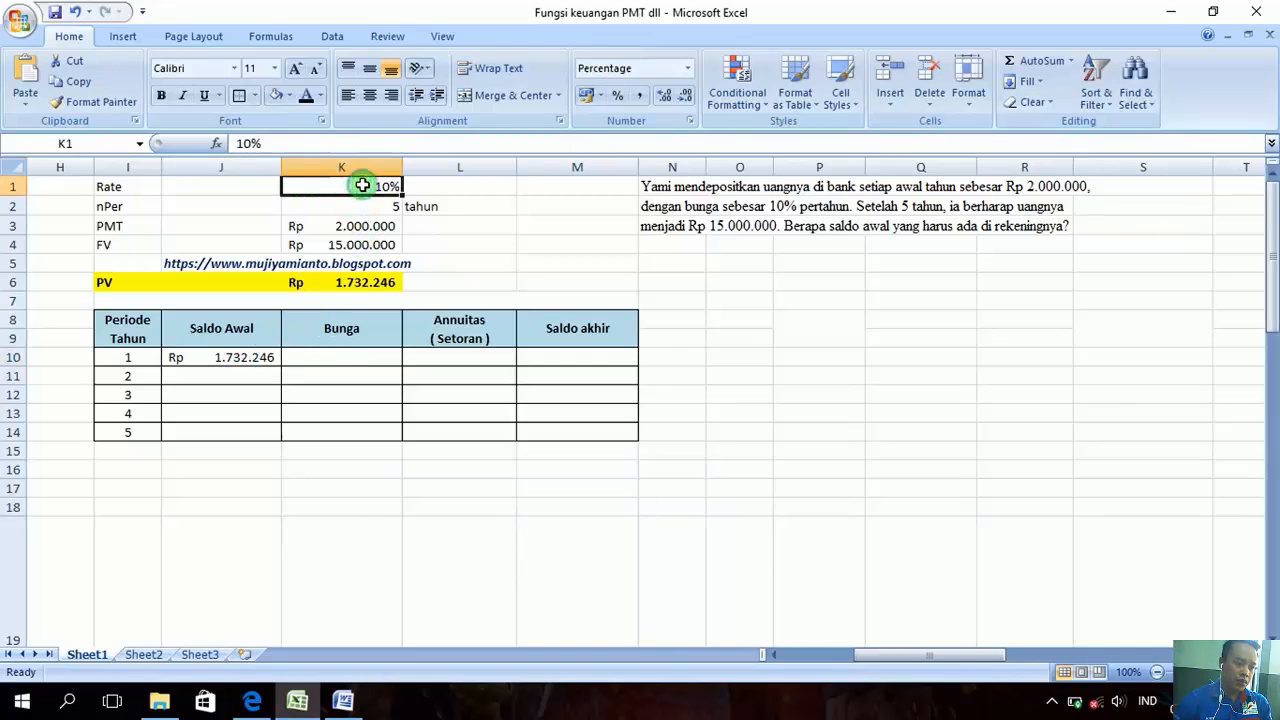
left_click(347, 360)
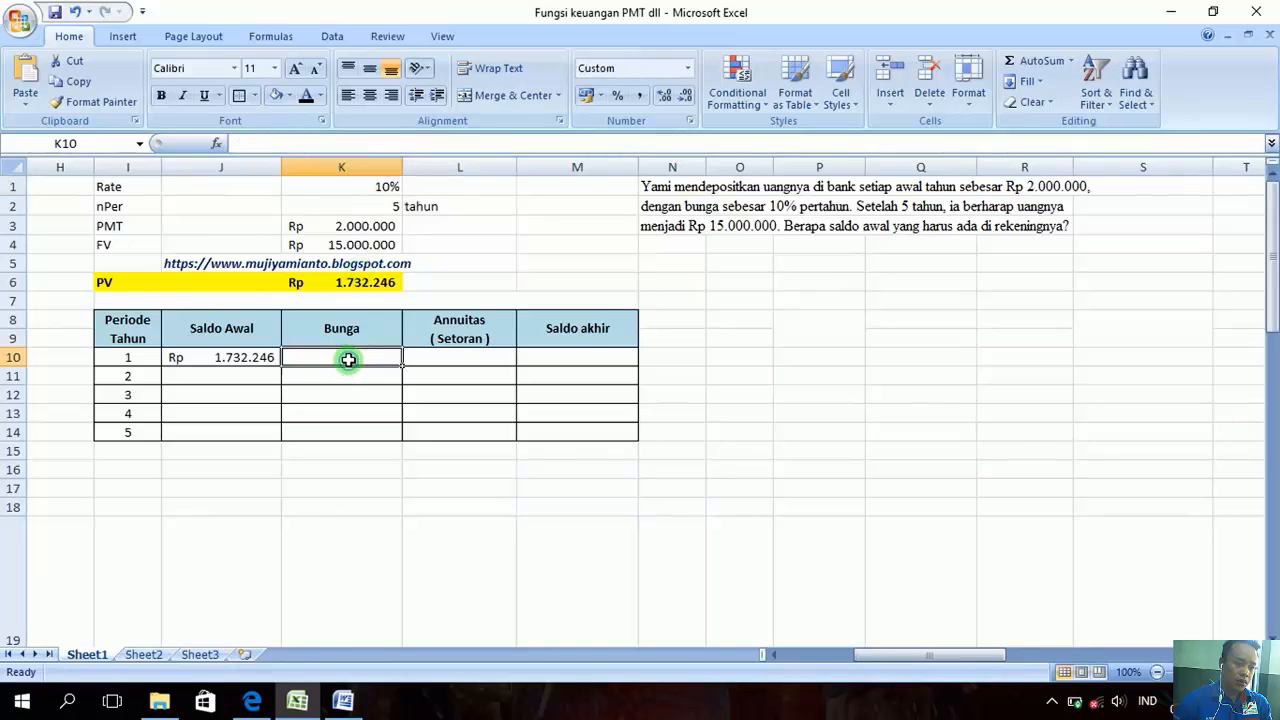
type("=")
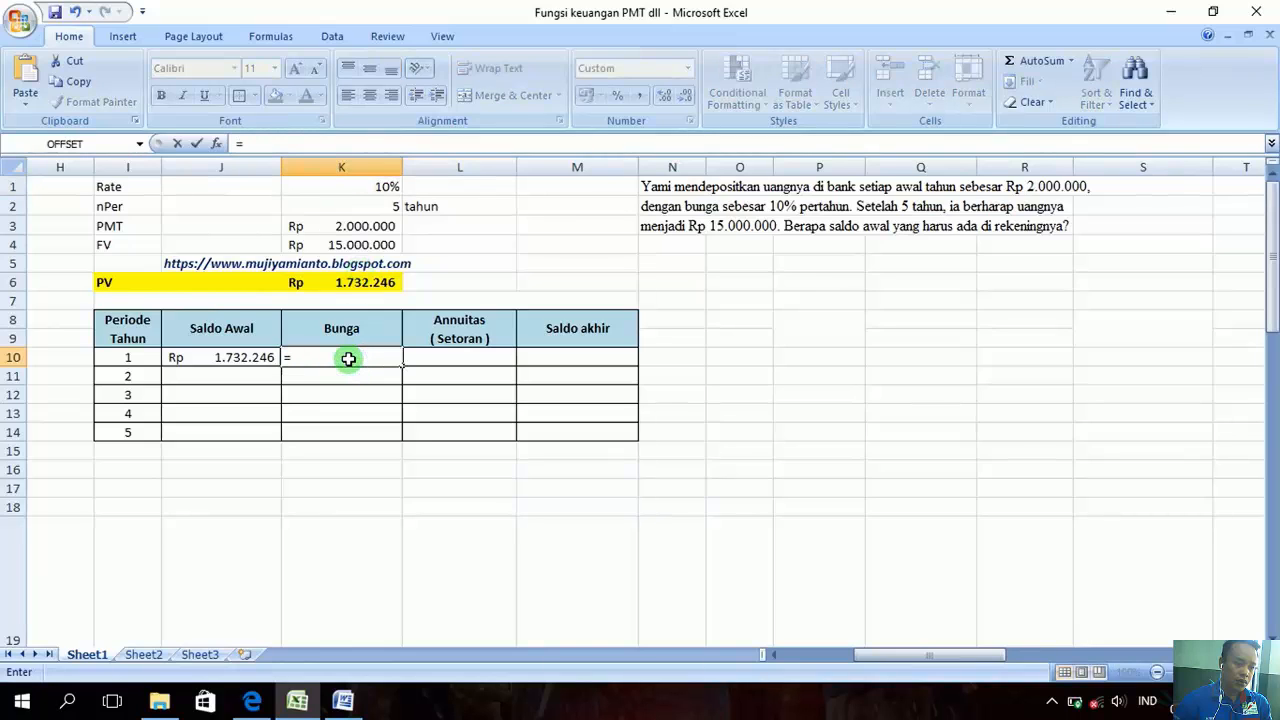
left_click(214, 357)
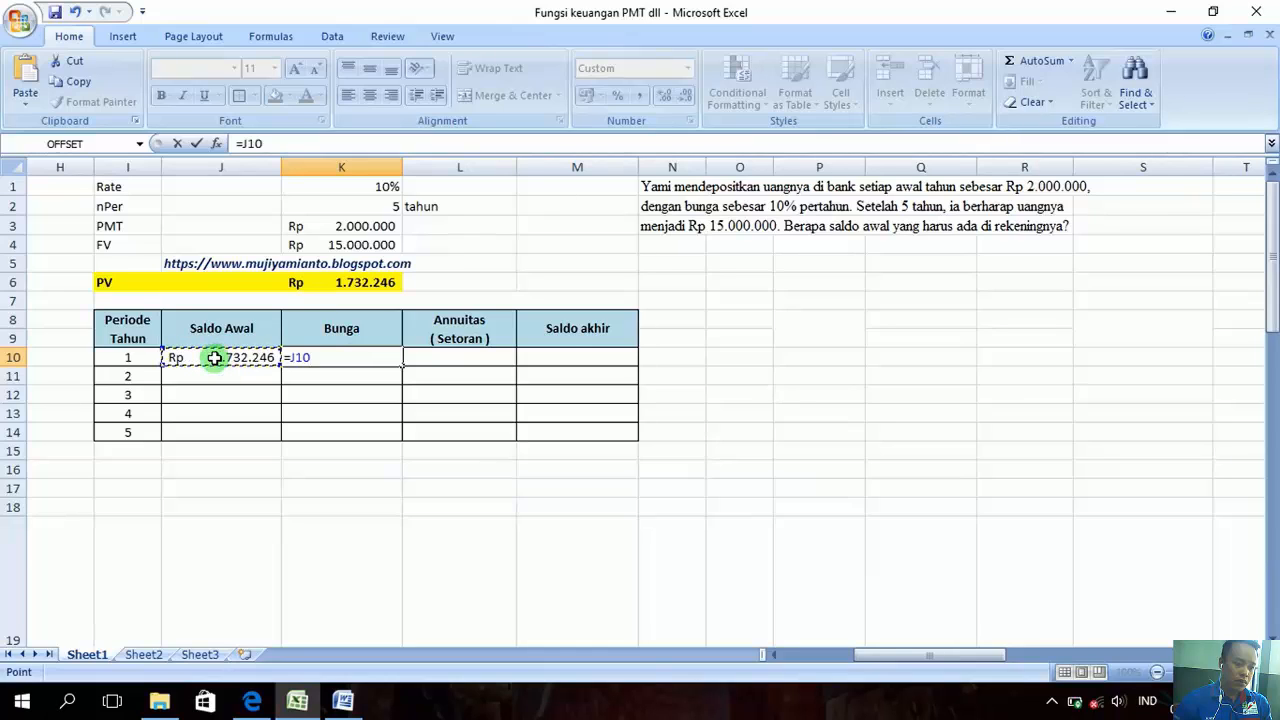
type("*")
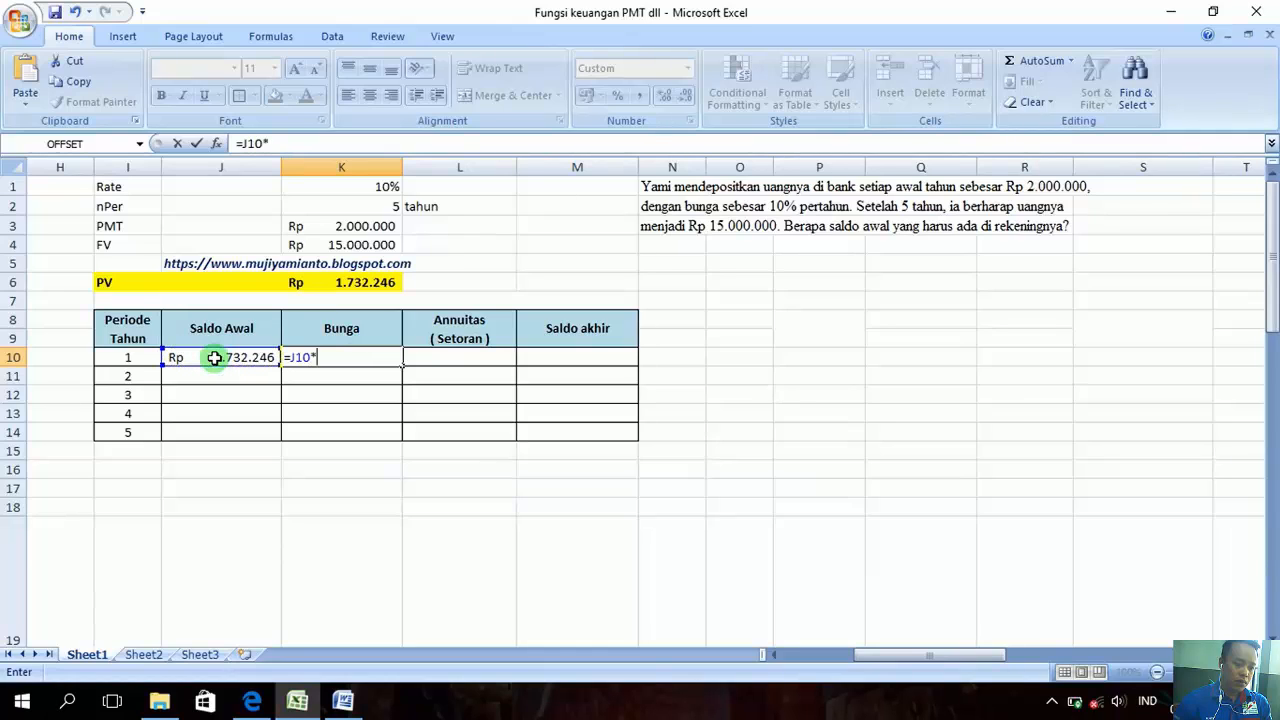
left_click(342, 187)
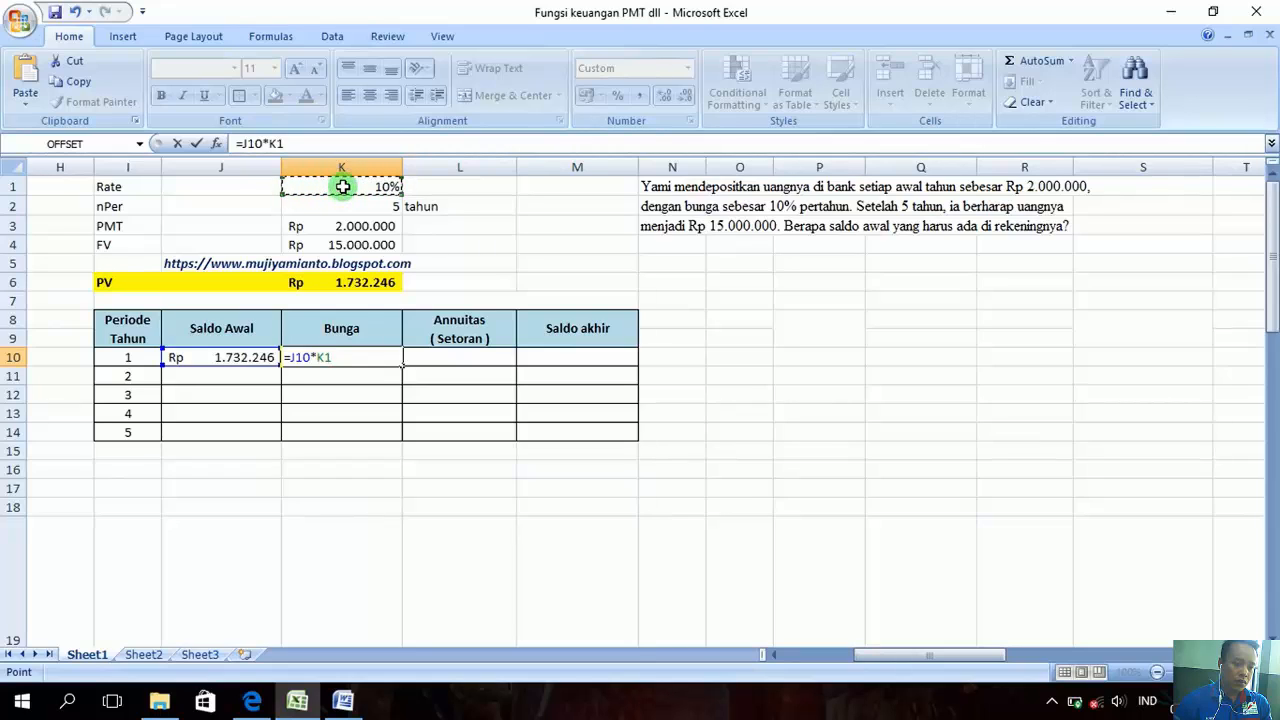
key("F4")
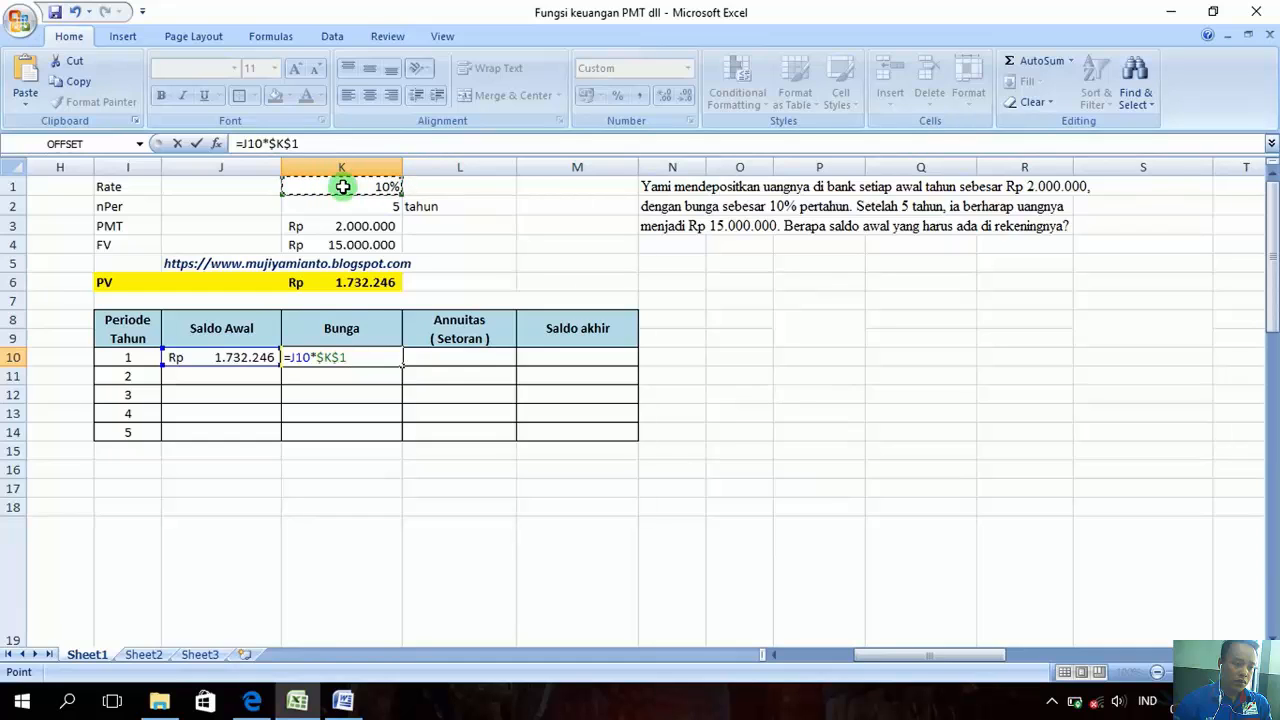
key("Return")
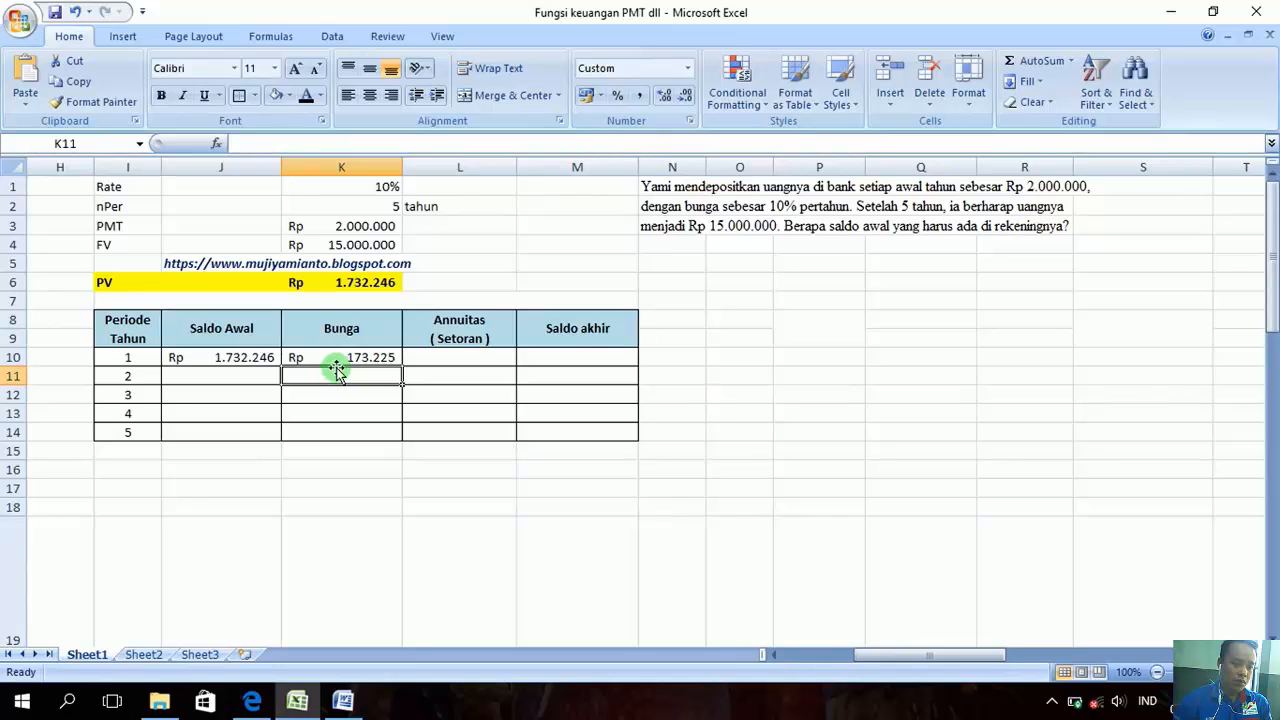
Link the year 1 Annuitas (Setoran) in cell L10 to the PMT value with the absolute reference =$K$3
left_click(477, 359)
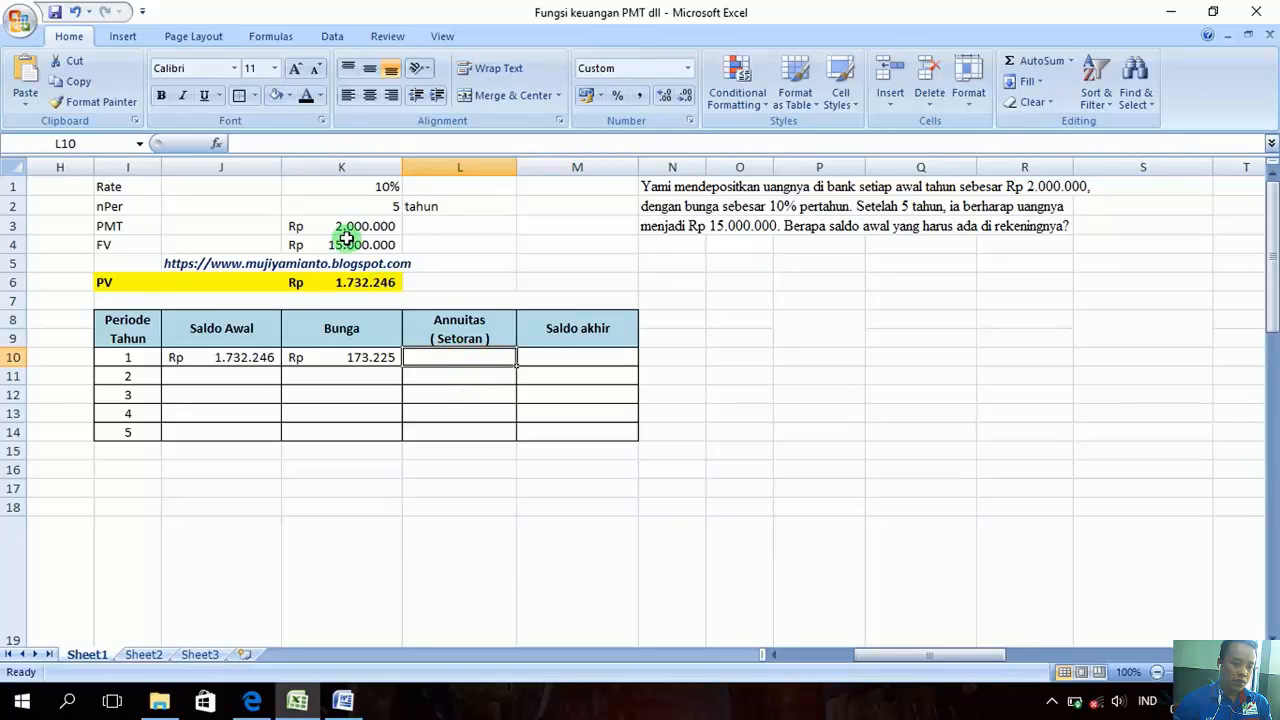
type("=")
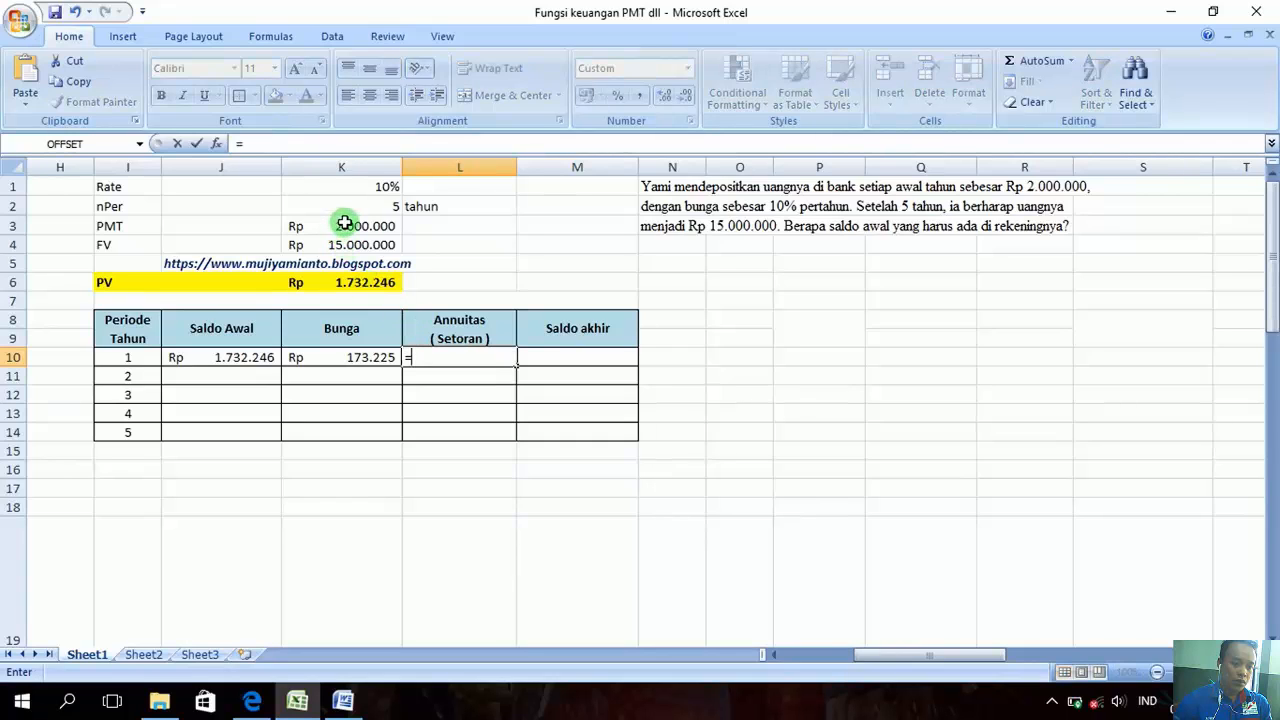
type("K3")
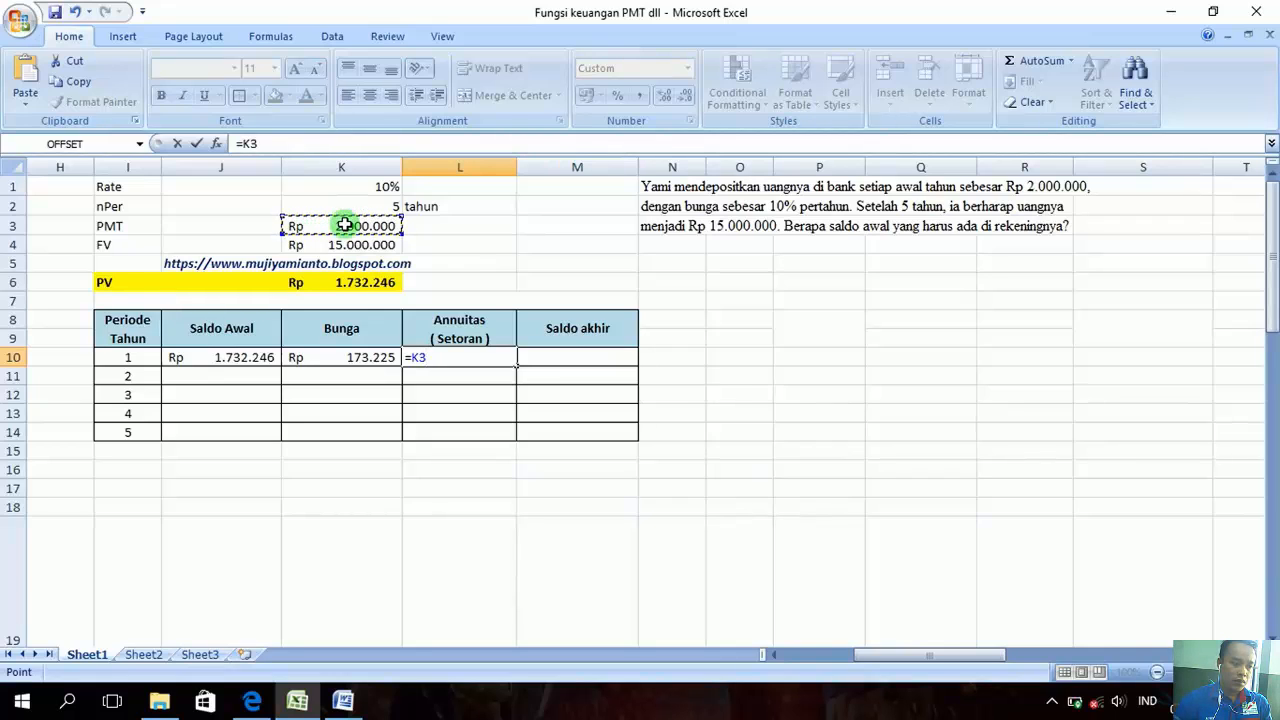
key("F4")
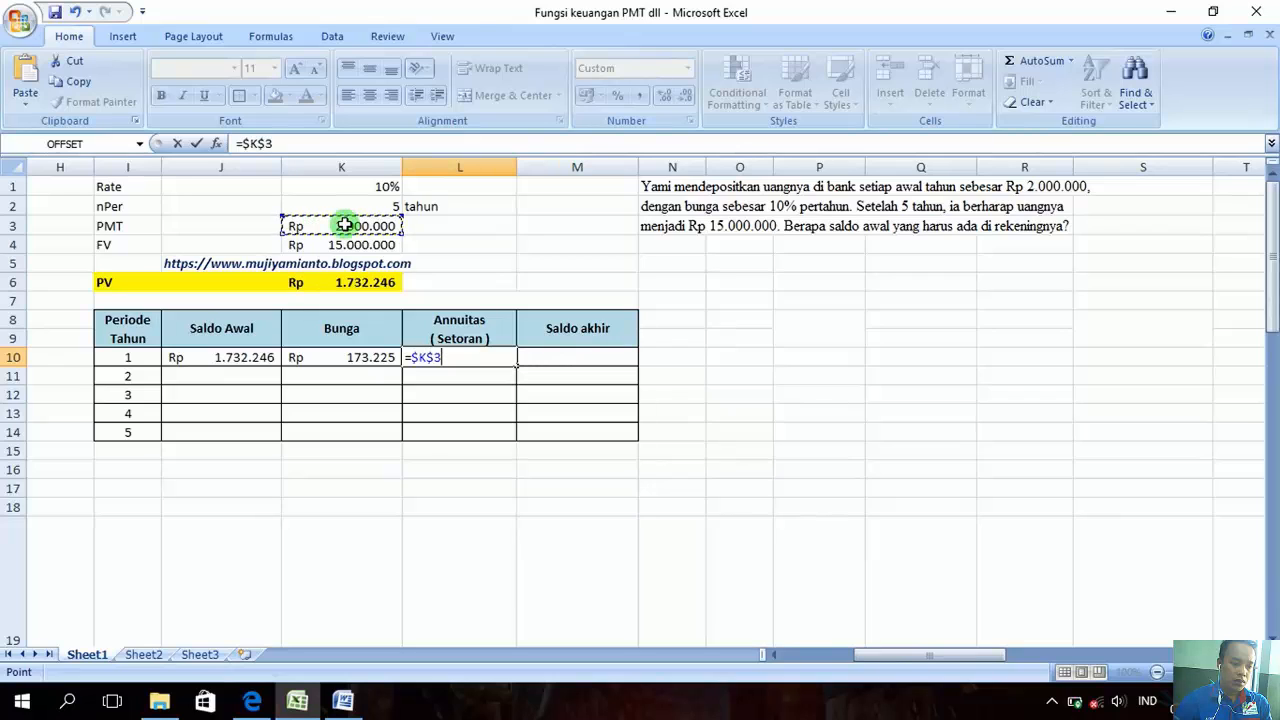
key("Return")
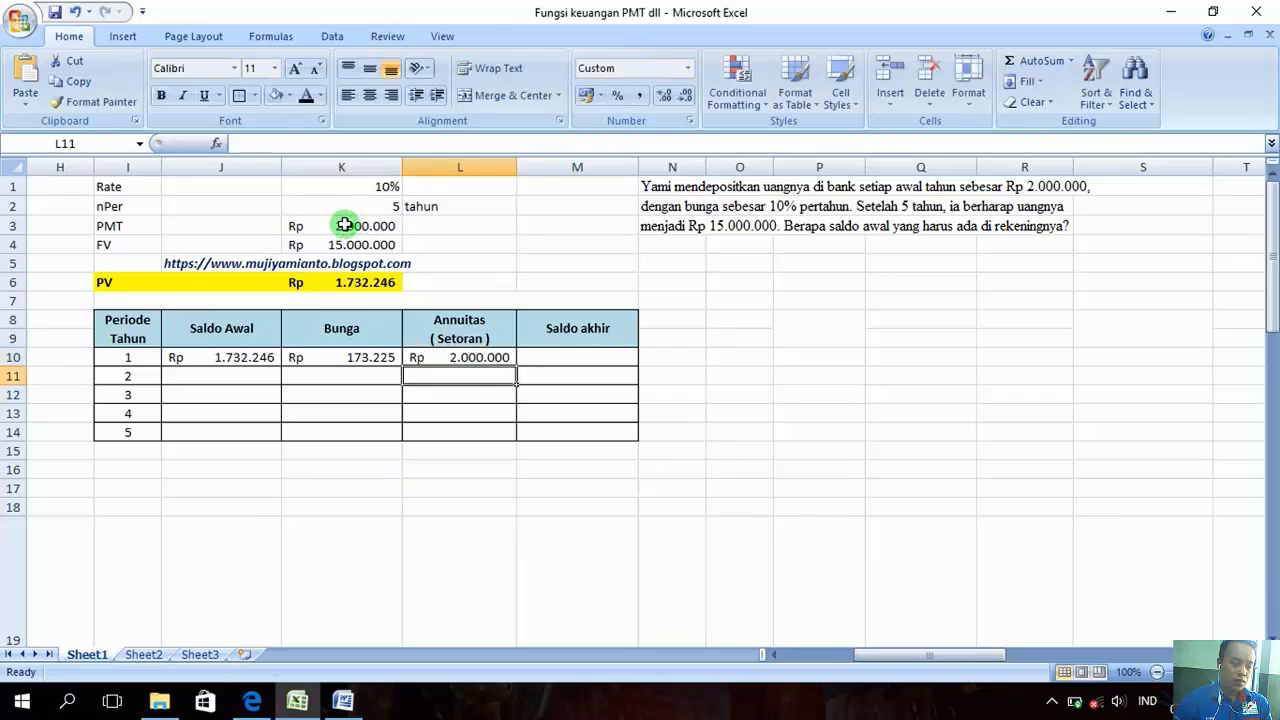
Calculate the year 1 Saldo akhir in cell M10 with the formula =J10+K10+L10
left_click(543, 358)
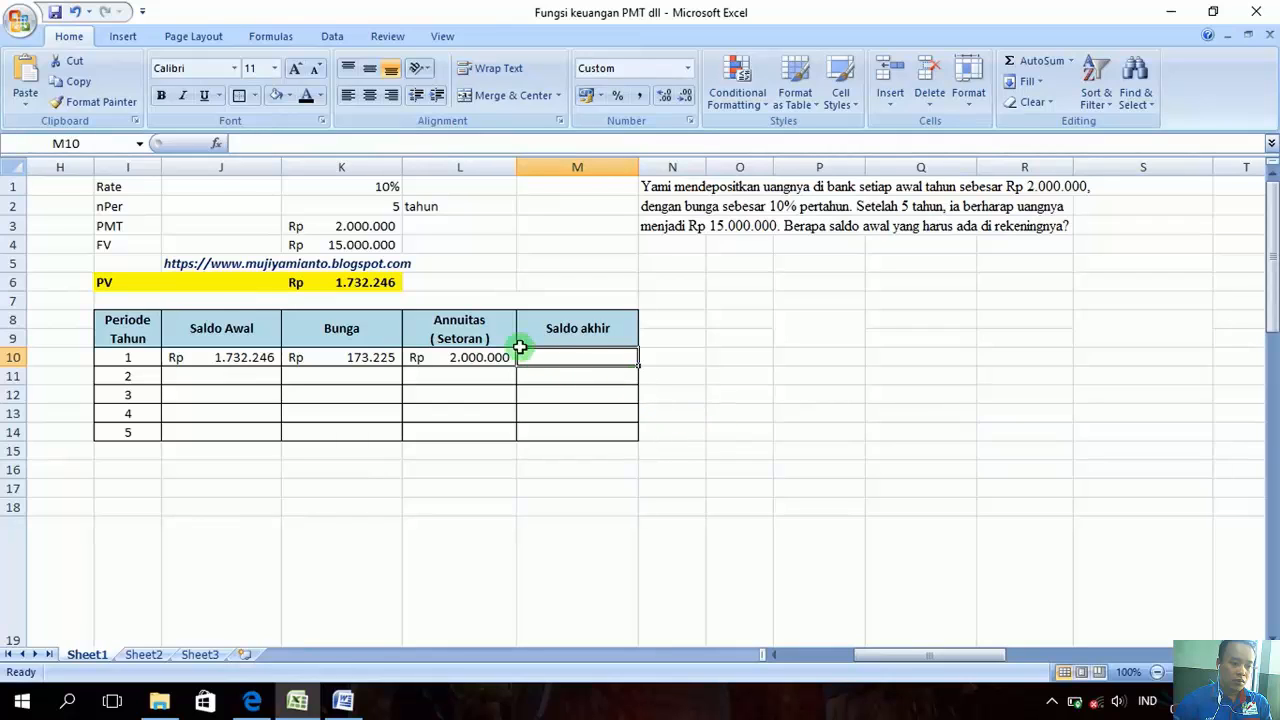
left_click(255, 362)
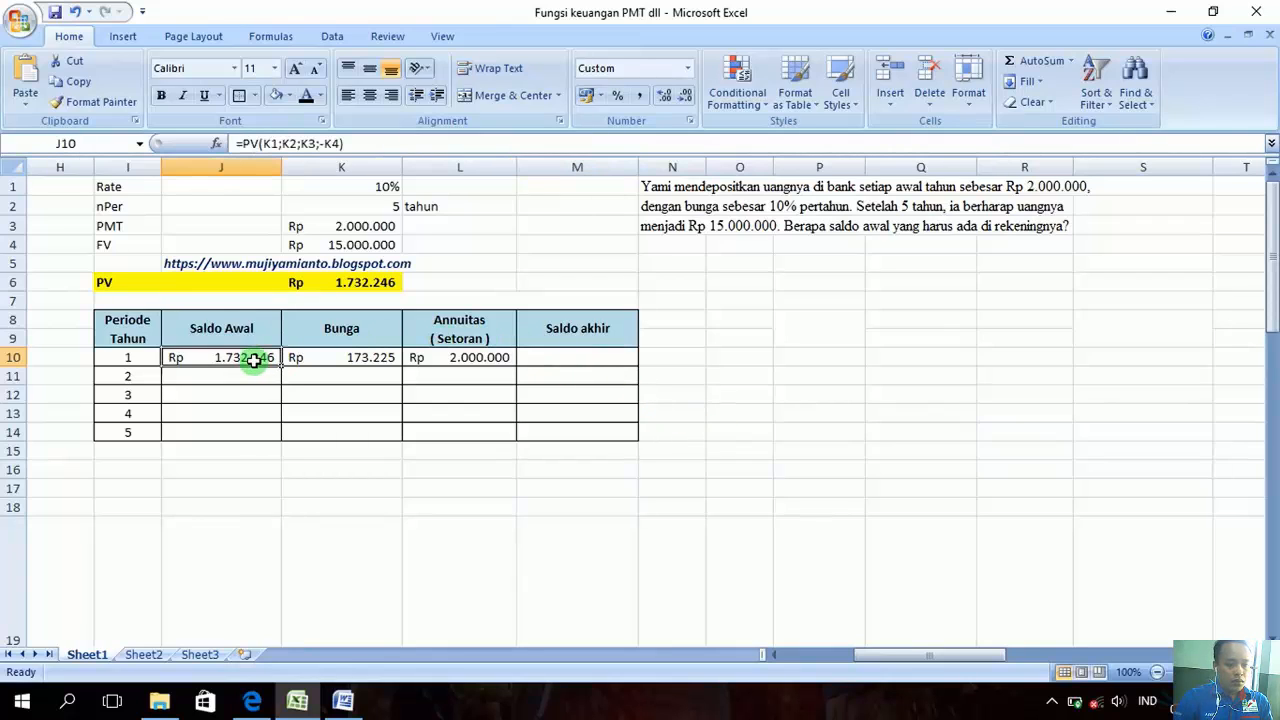
left_click(345, 360)
type("=J10*$K$1")
left_click(425, 352)
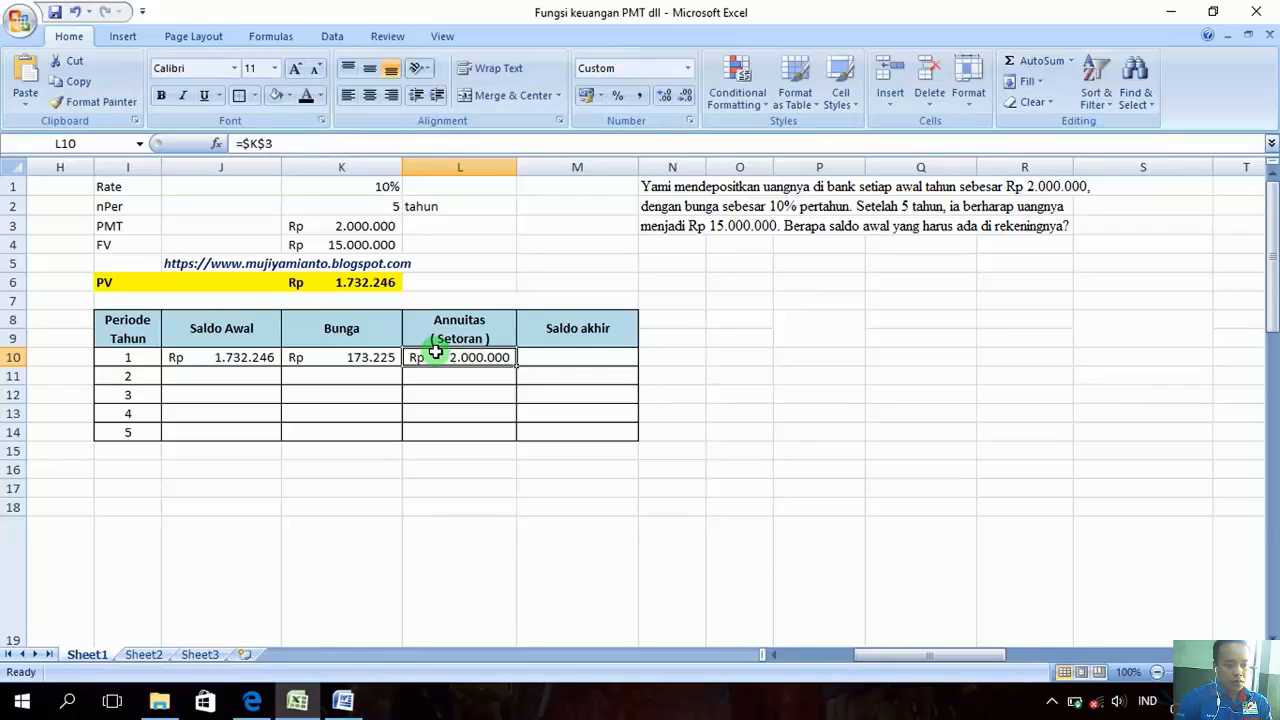
left_click(568, 361)
type("=")
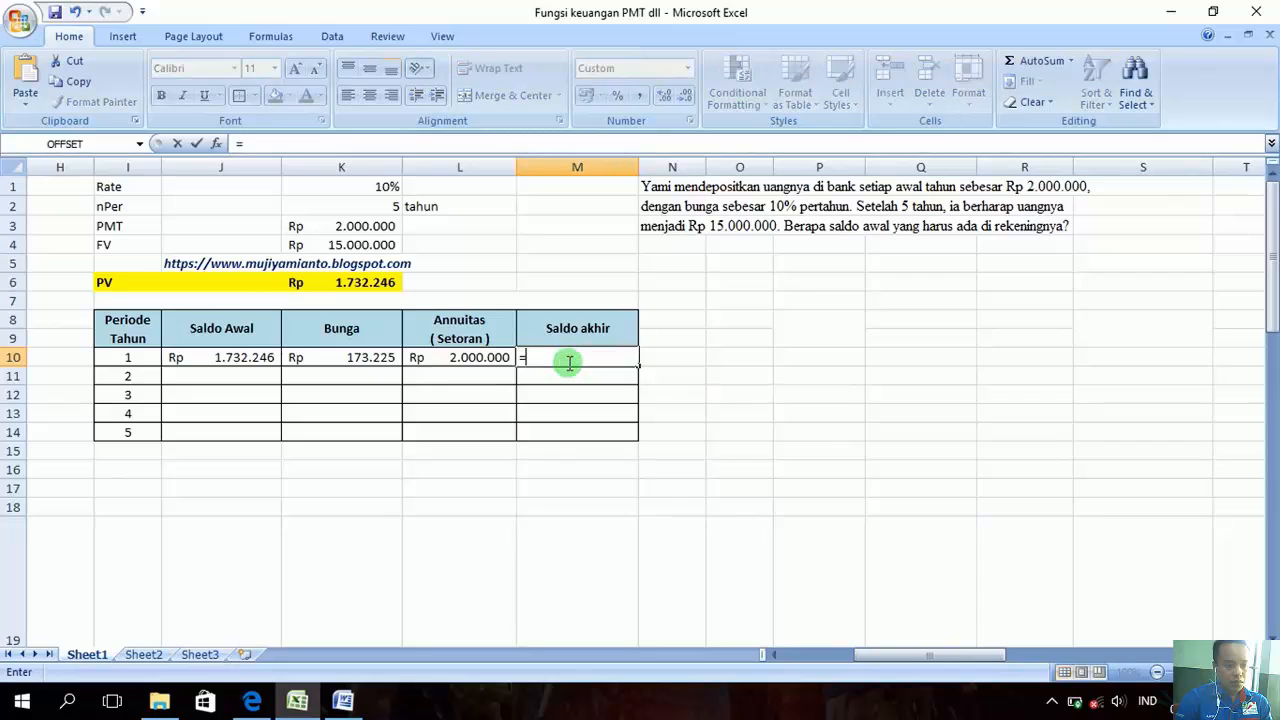
left_click(219, 357)
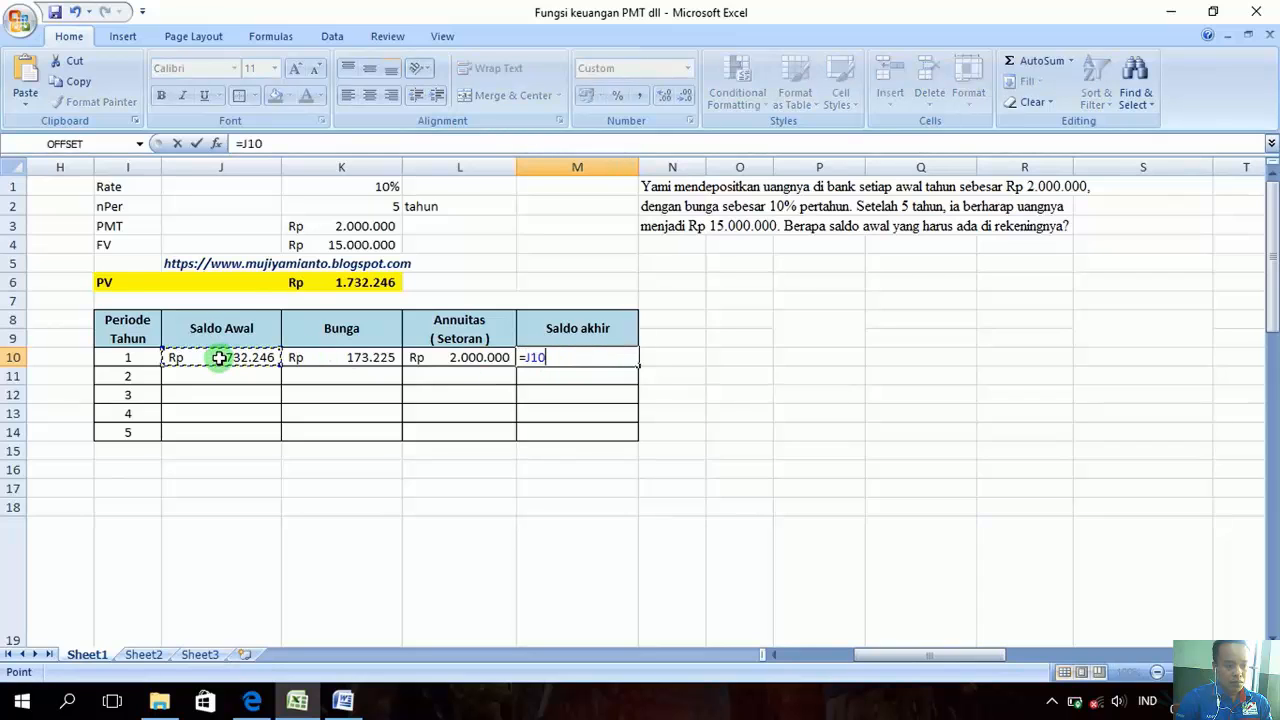
type("+")
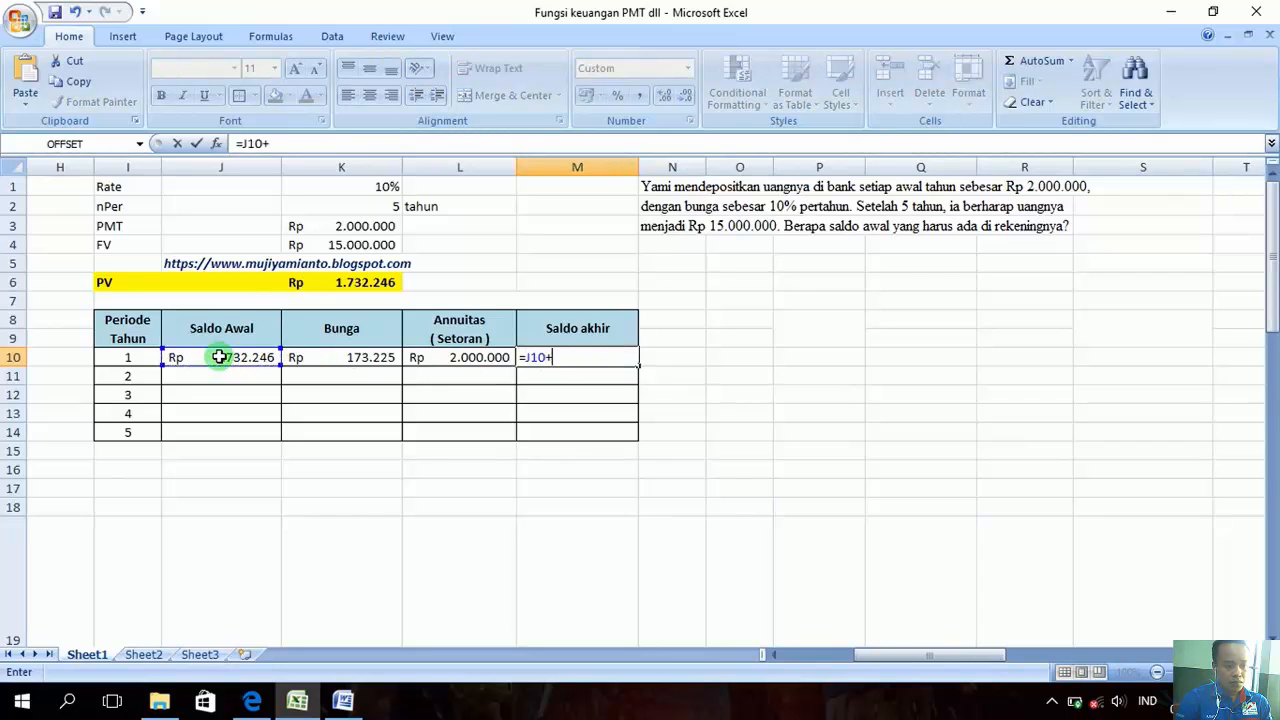
left_click(355, 357)
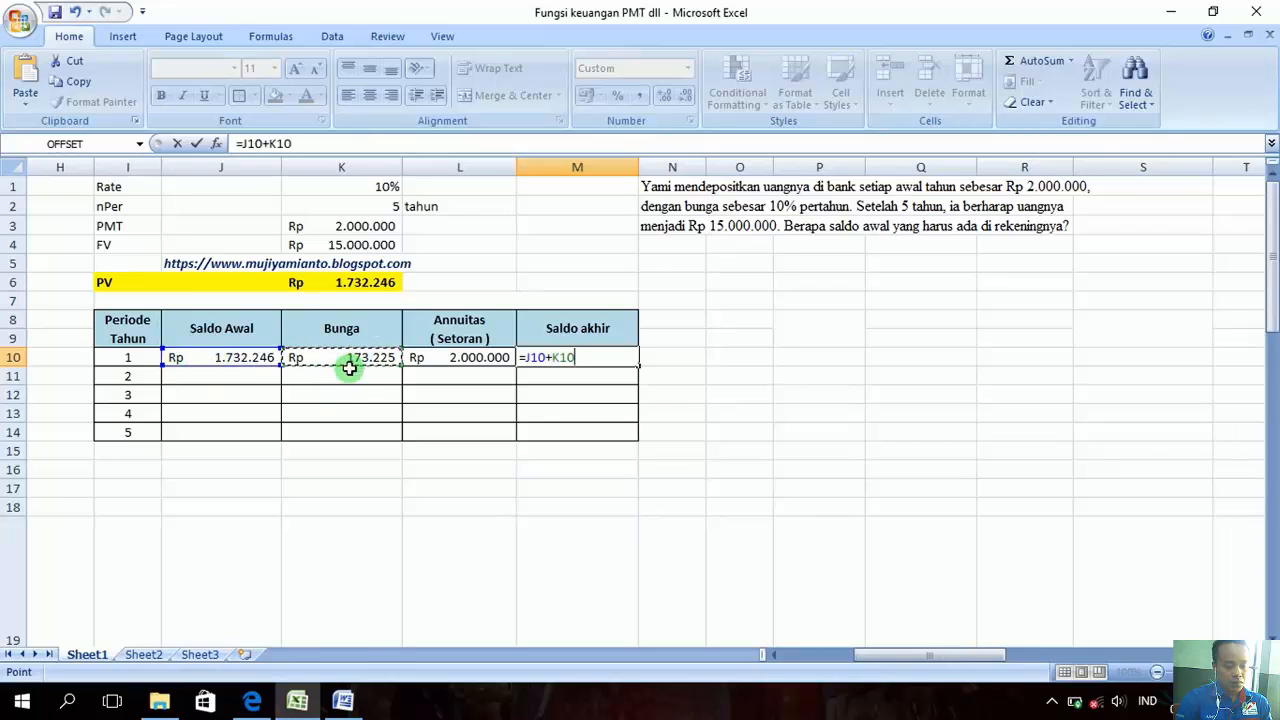
type("+")
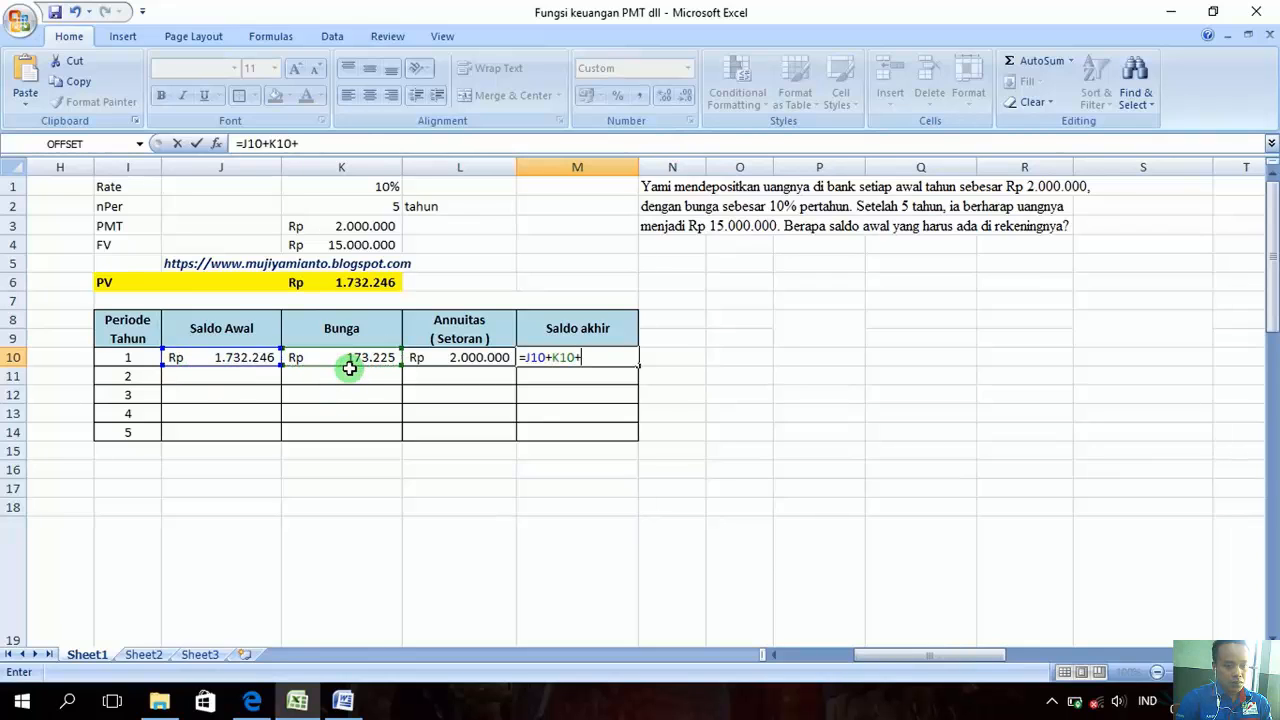
left_click(470, 358)
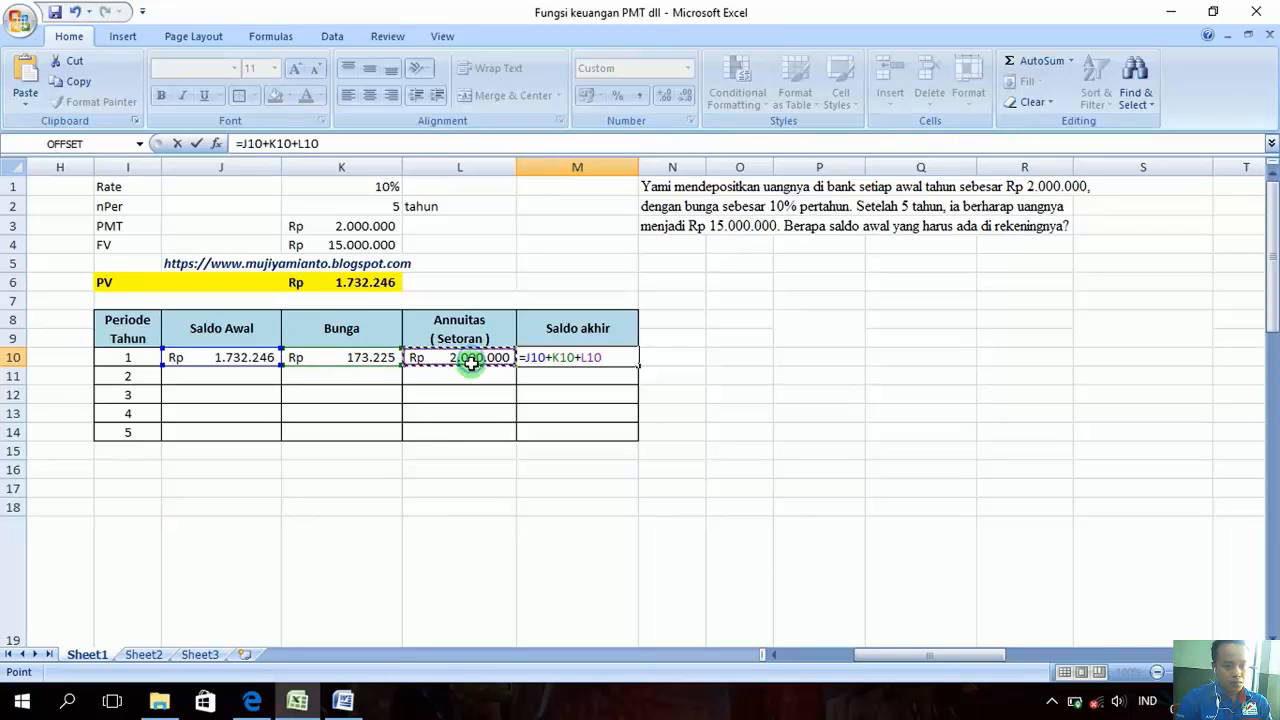
key("Return")
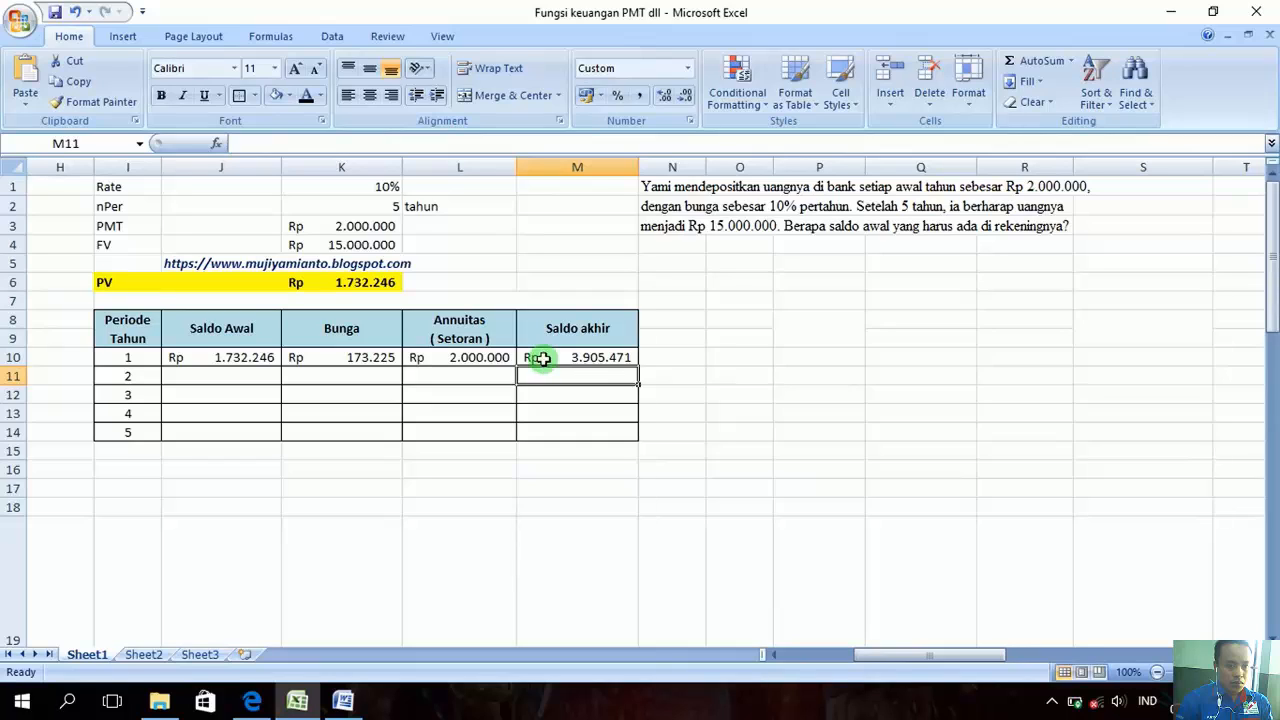
Link the year 2 Saldo Awal in cell J11 to the year 1 Saldo akhir with =M10 and fill it down to J14
left_click(244, 376)
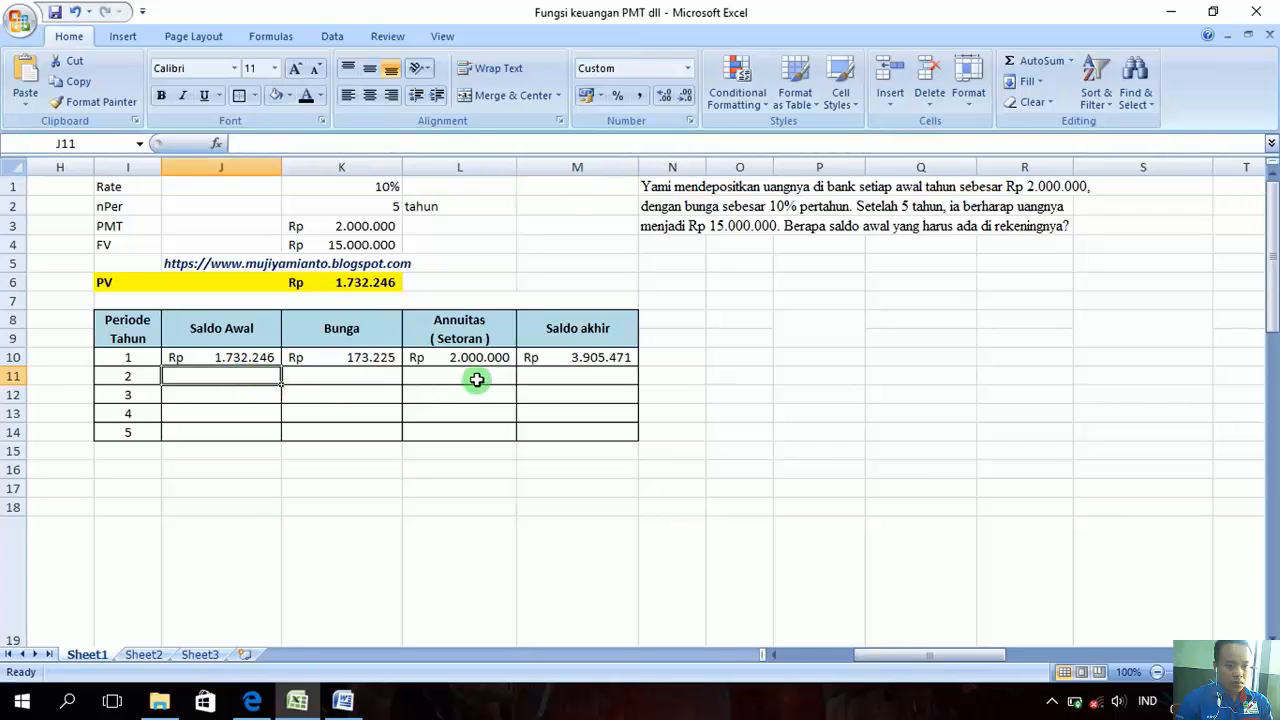
left_click(556, 357)
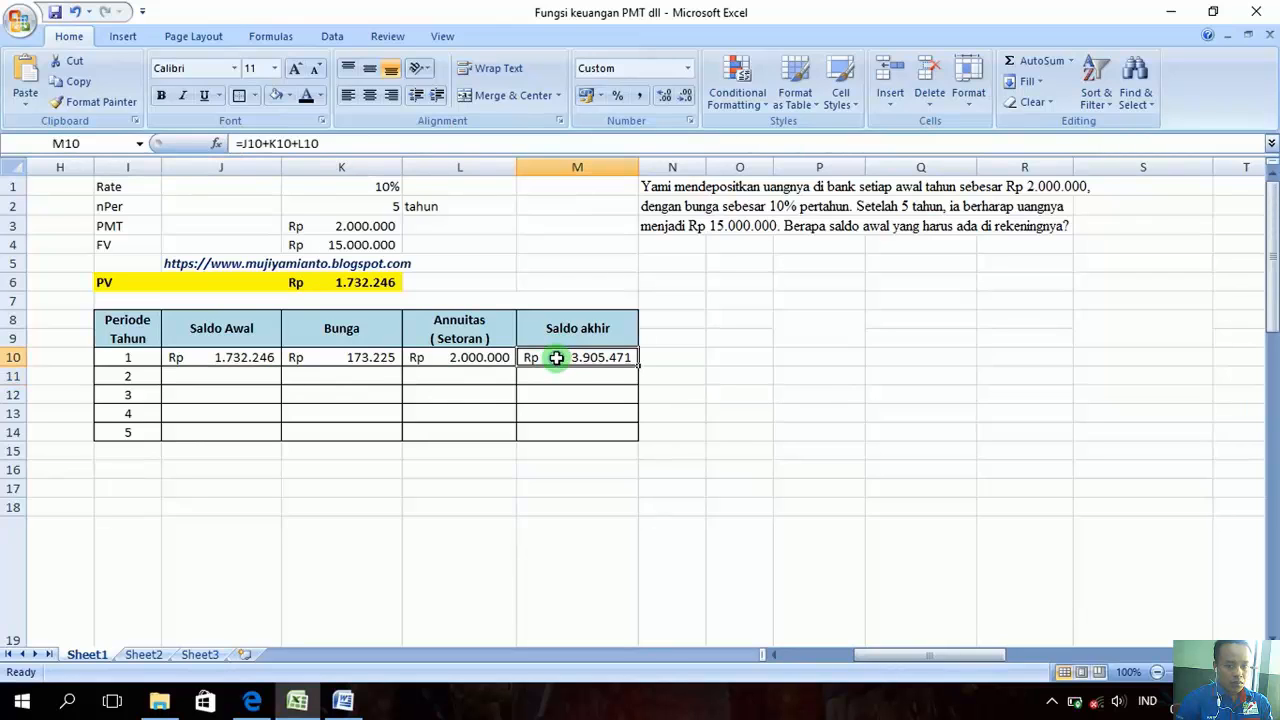
left_click(241, 372)
type("=")
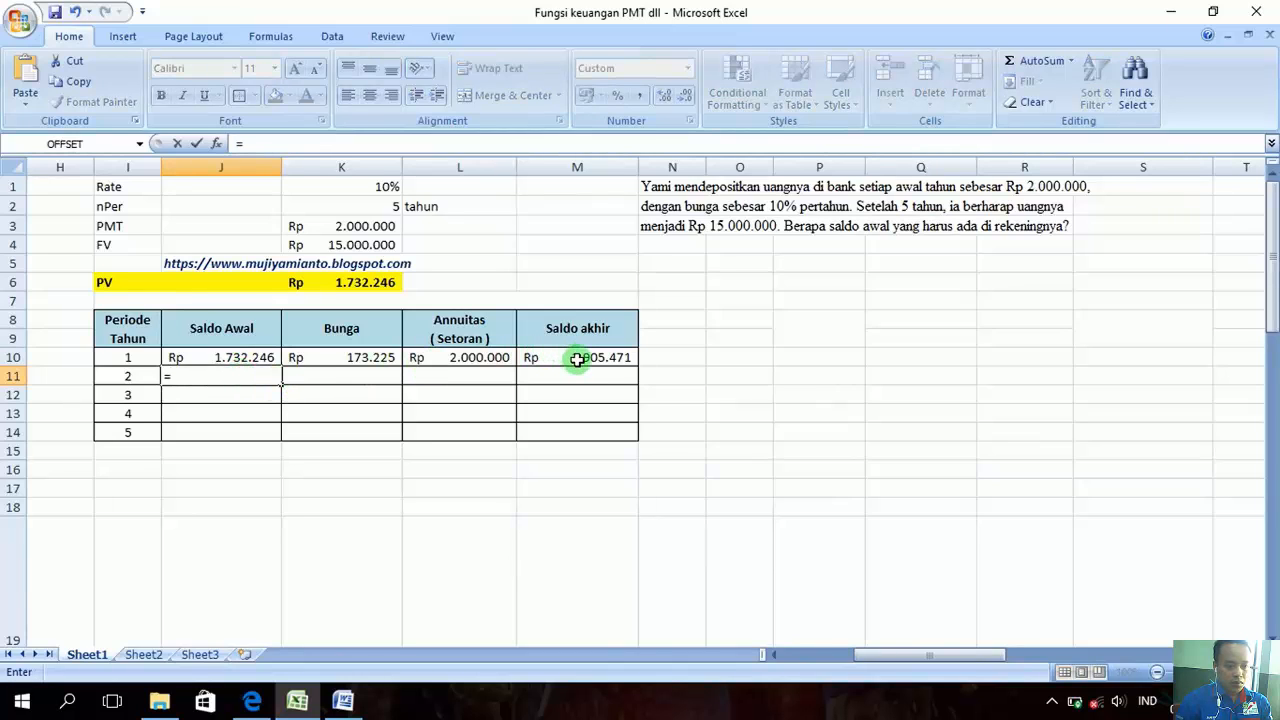
left_click(578, 359)
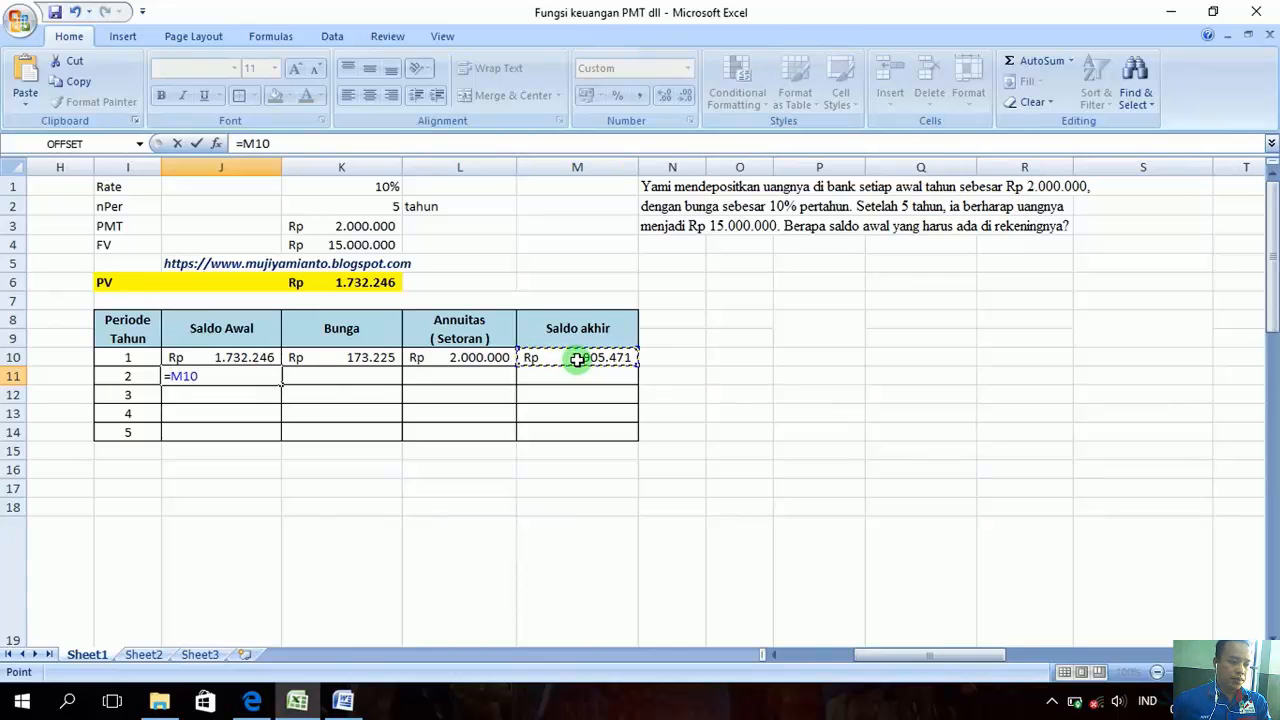
key("Return")
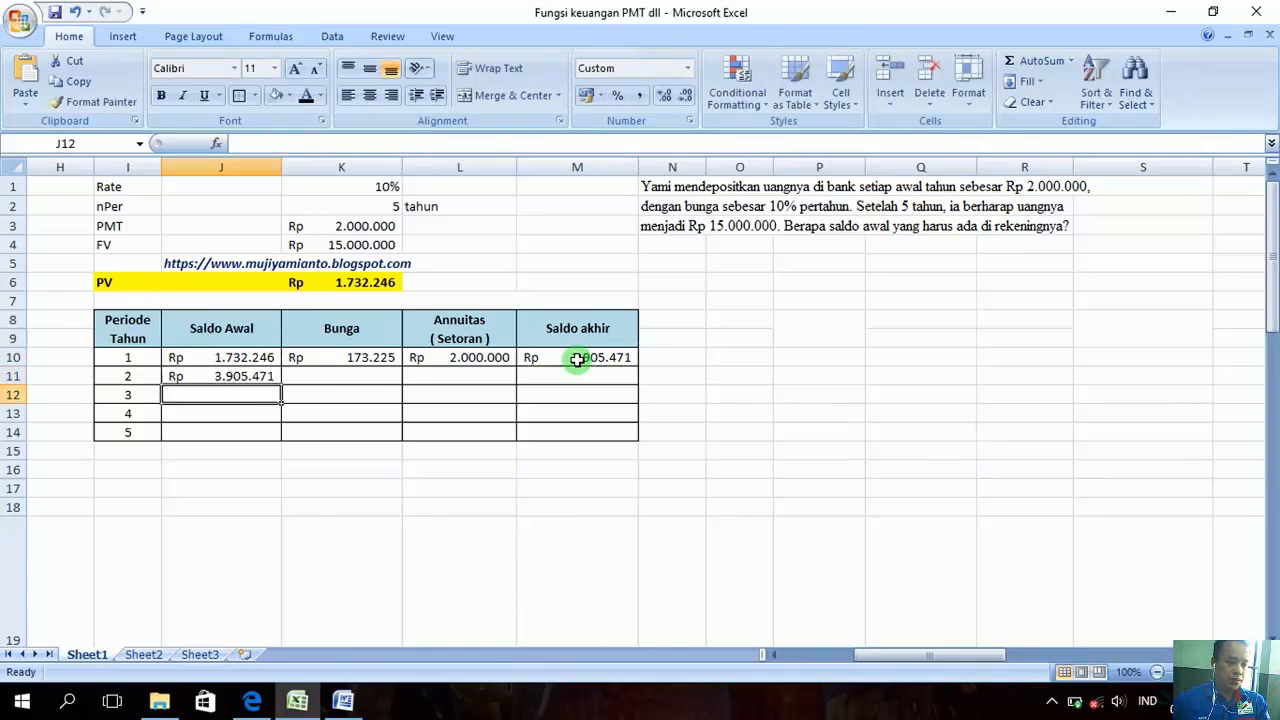
left_click(258, 376)
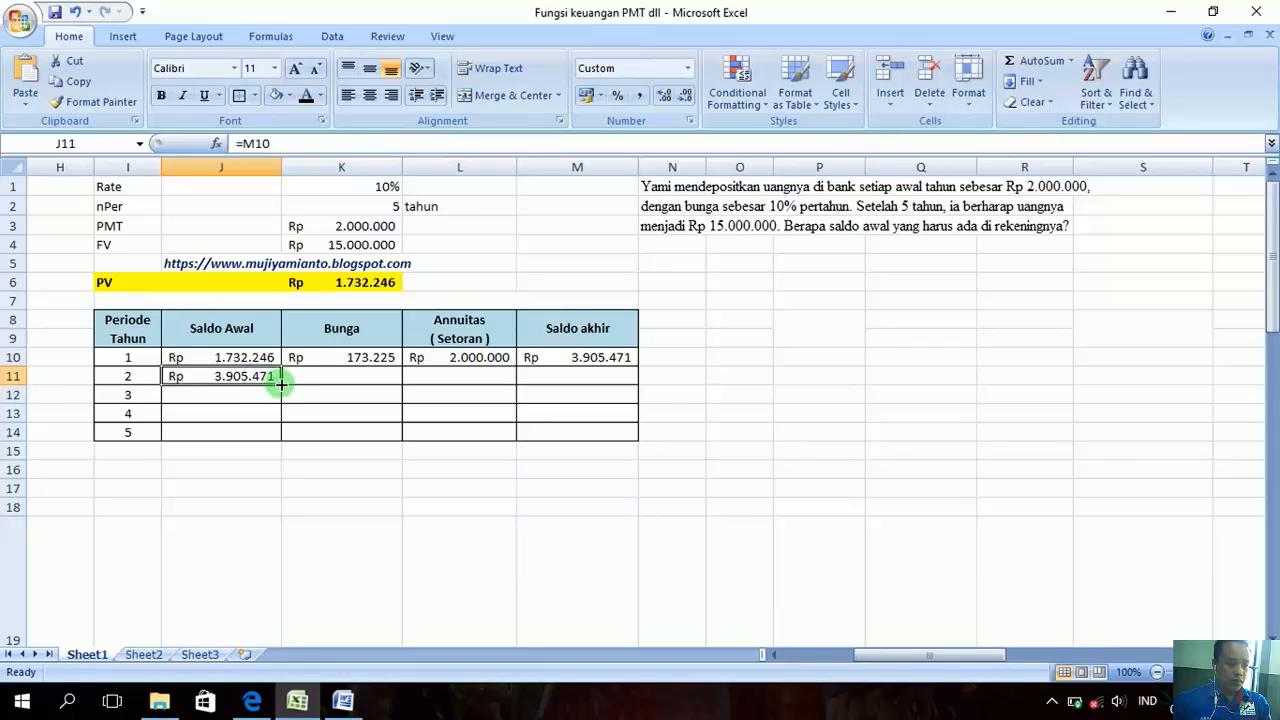
left_click_drag(281, 384, 280, 436)
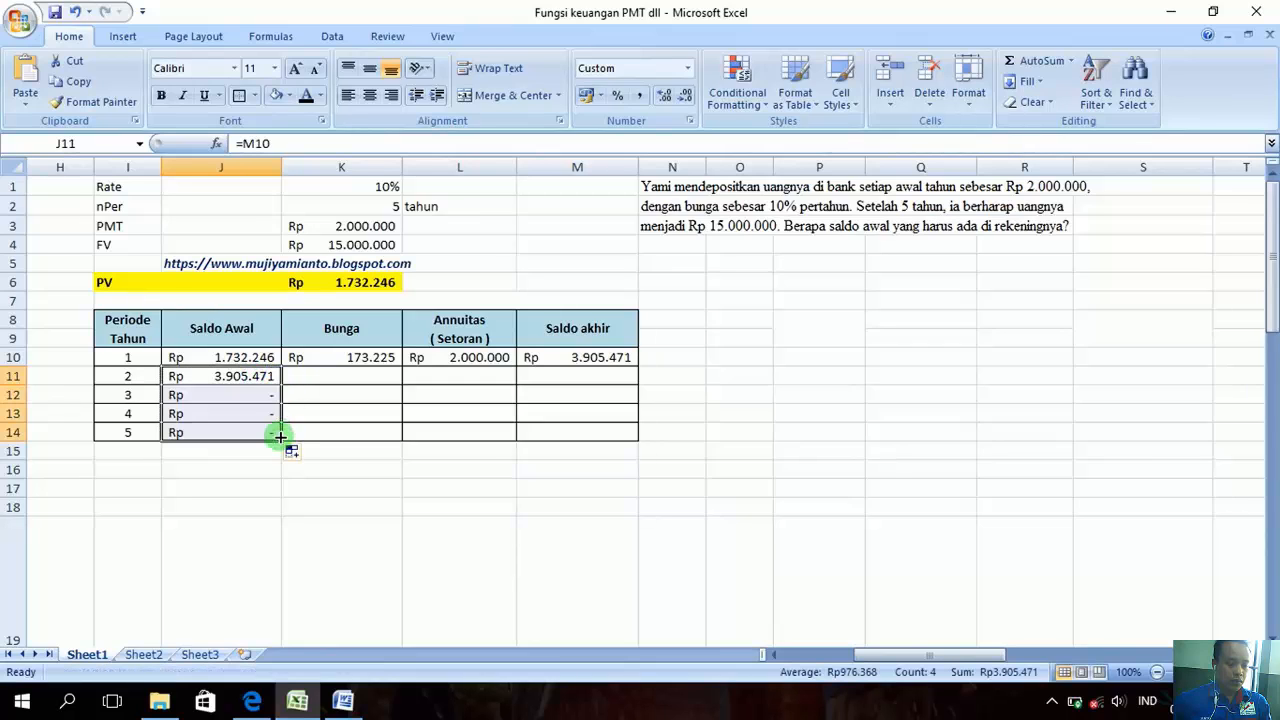
Check the year 1 Annuitas (Setoran) formula in cell L10 and fill it down through year 5 in L14
double_click(491, 357)
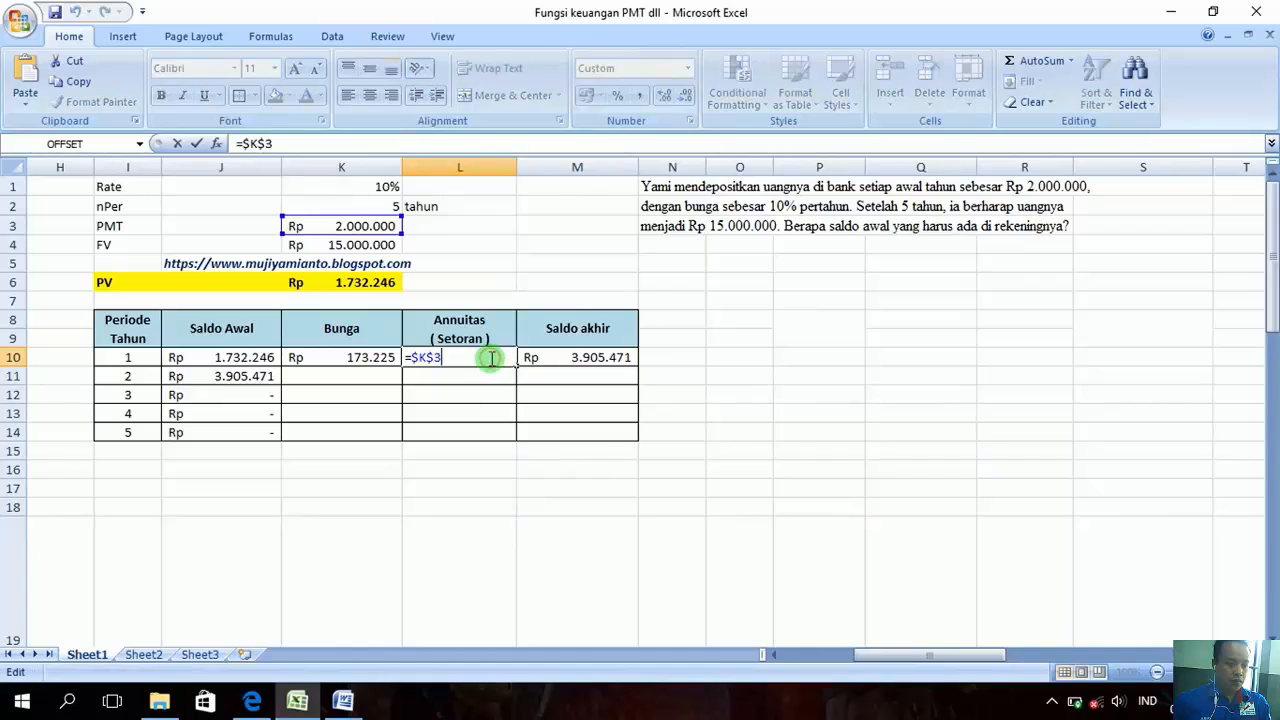
key("Return")
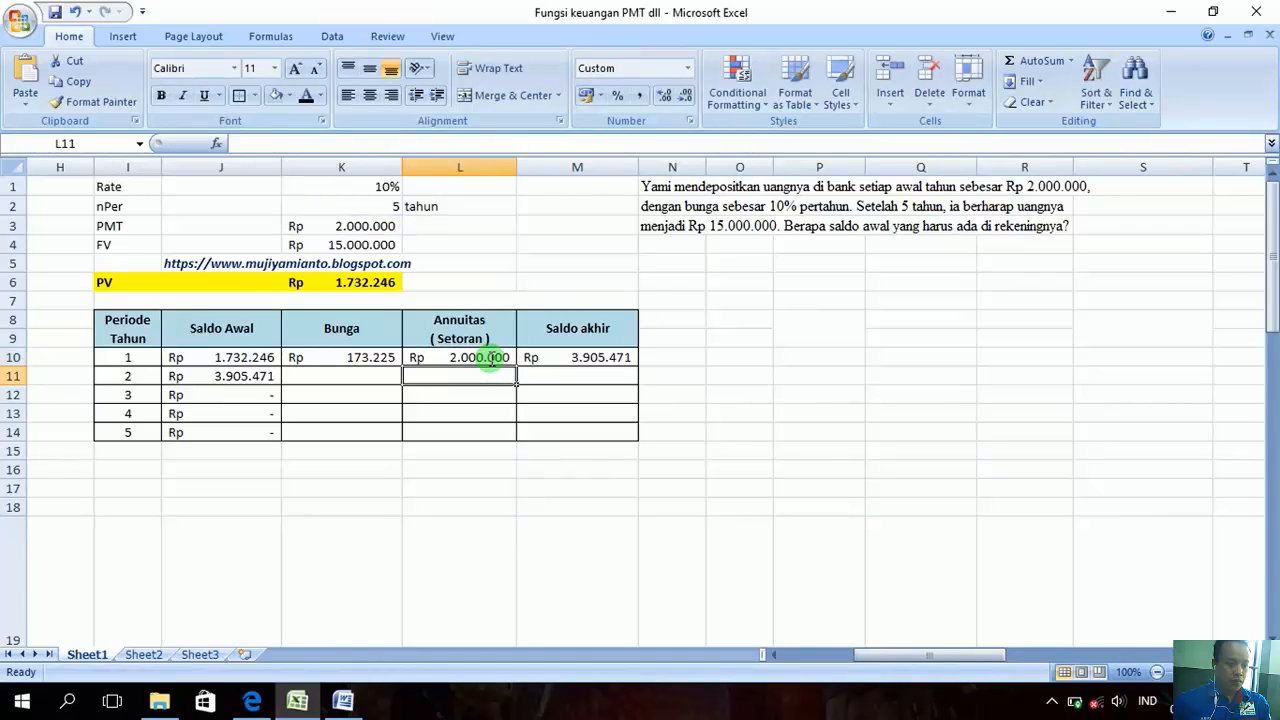
left_click(493, 358)
left_click_drag(516, 366, 516, 434)
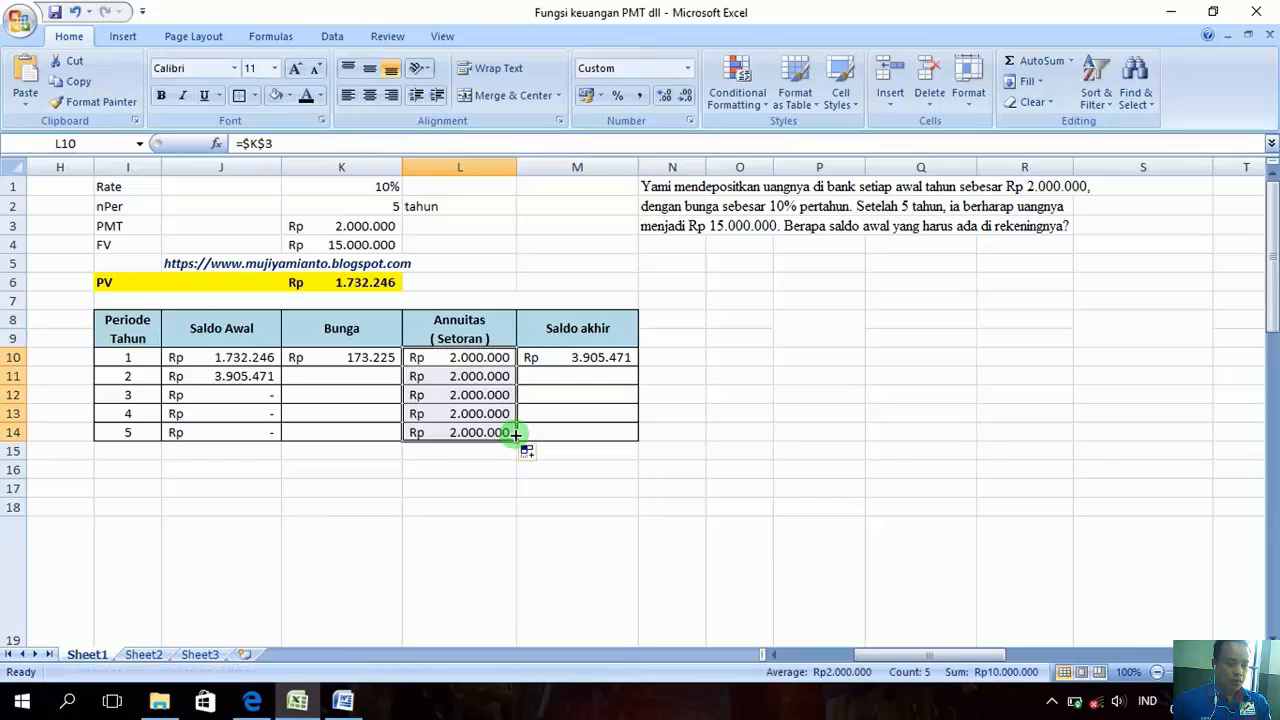
Fill the year 1 Bunga formula in K10 and the Saldo akhir formula in M10 down to row 14
left_click(374, 357)
left_click_drag(401, 367, 400, 432)
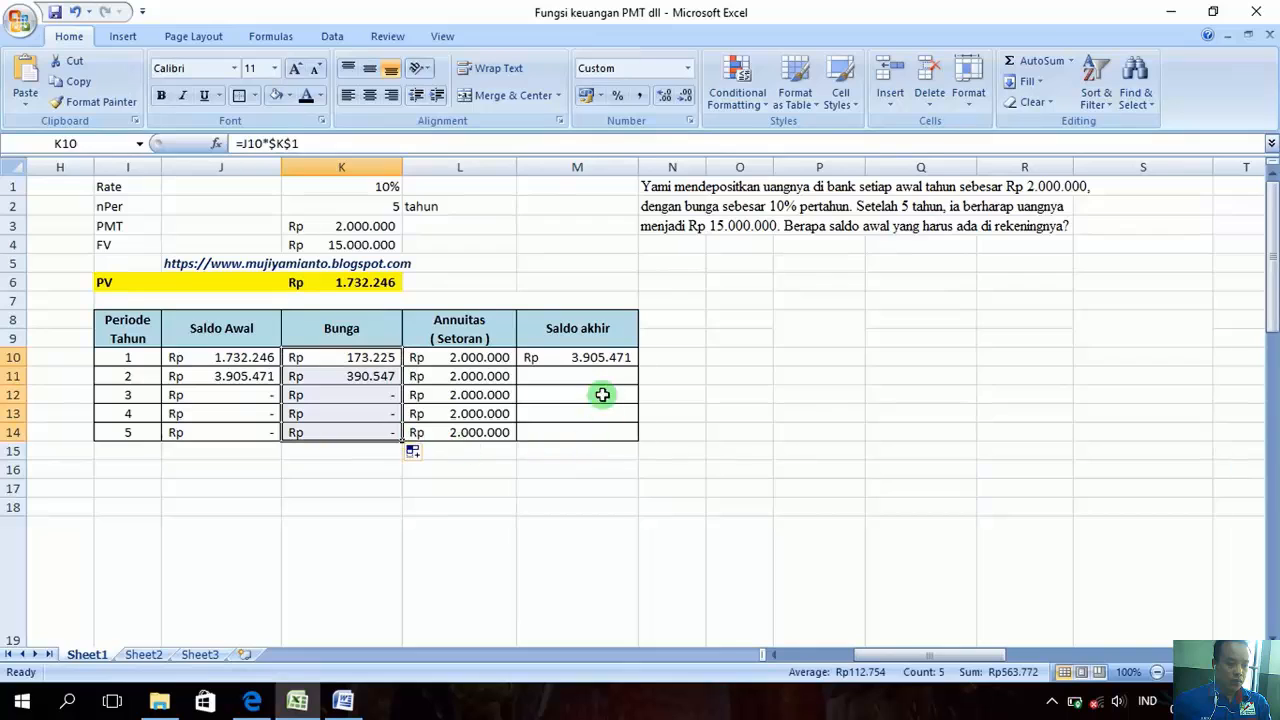
left_click(595, 357)
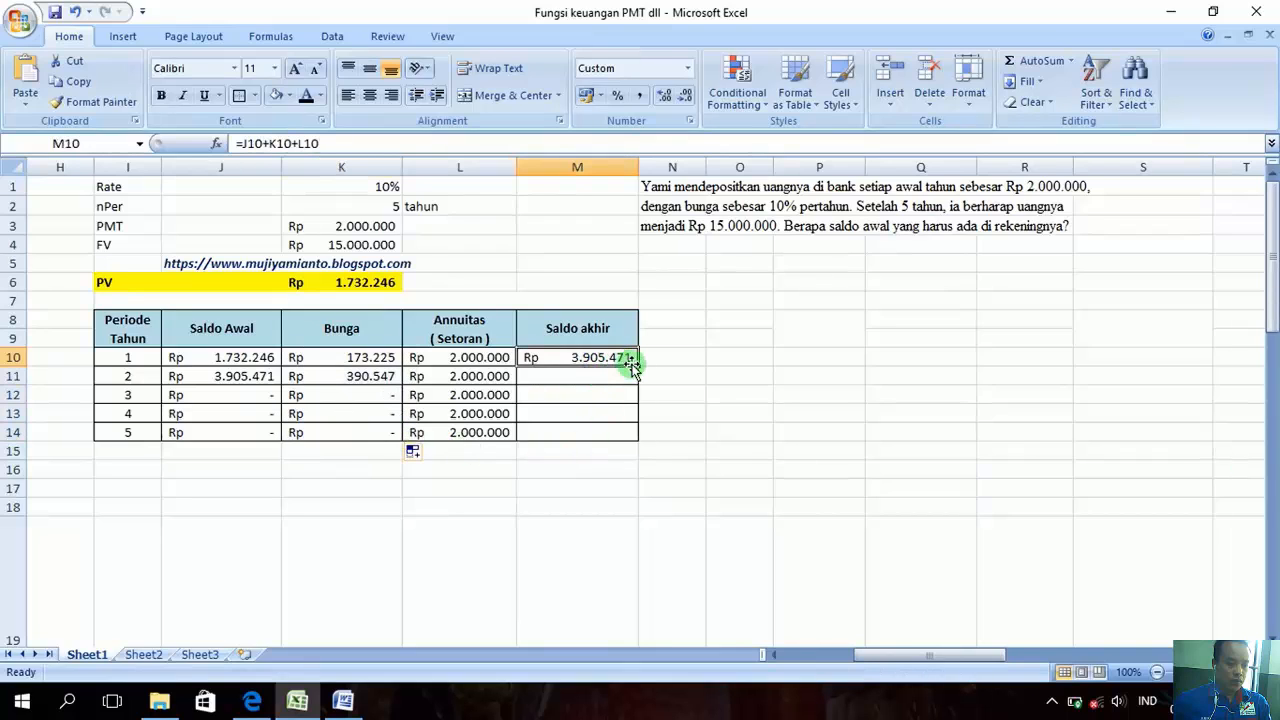
left_click_drag(633, 365, 643, 447)
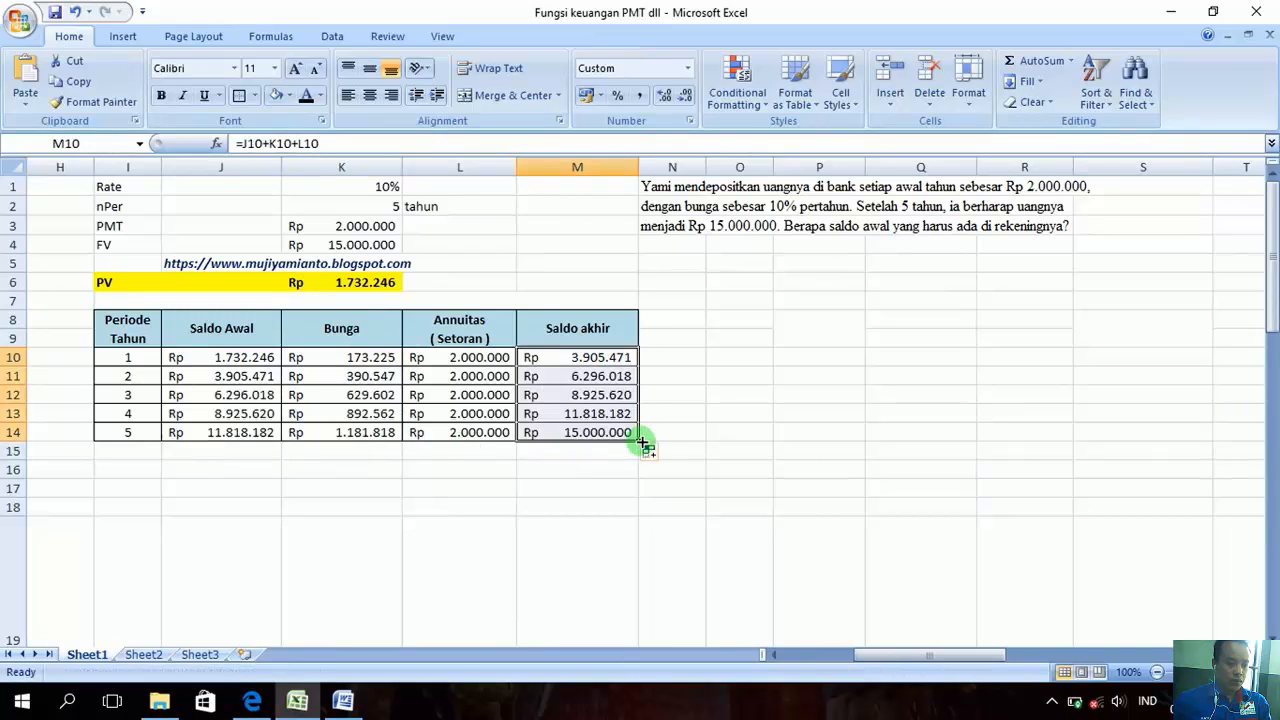
left_click(621, 461)
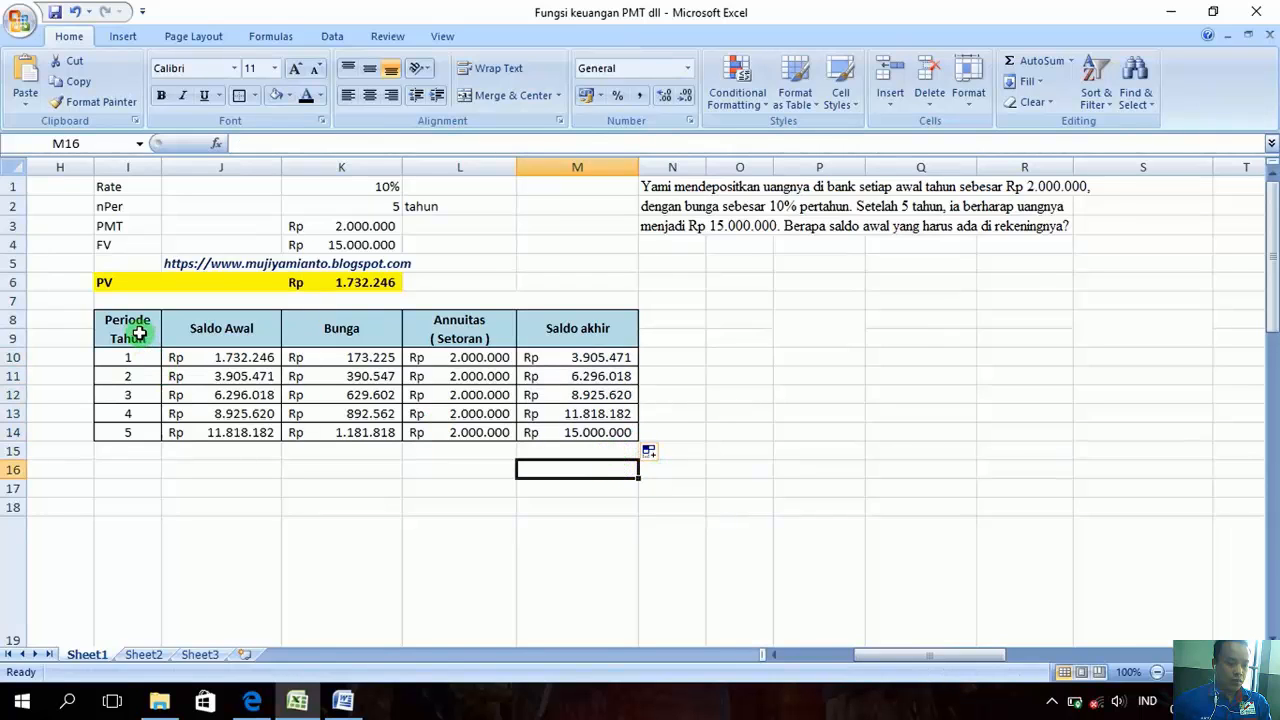
Compare the year 5 Saldo akhir in M14 with the FV target in K4 and review the PV formula in K6
left_click(145, 435)
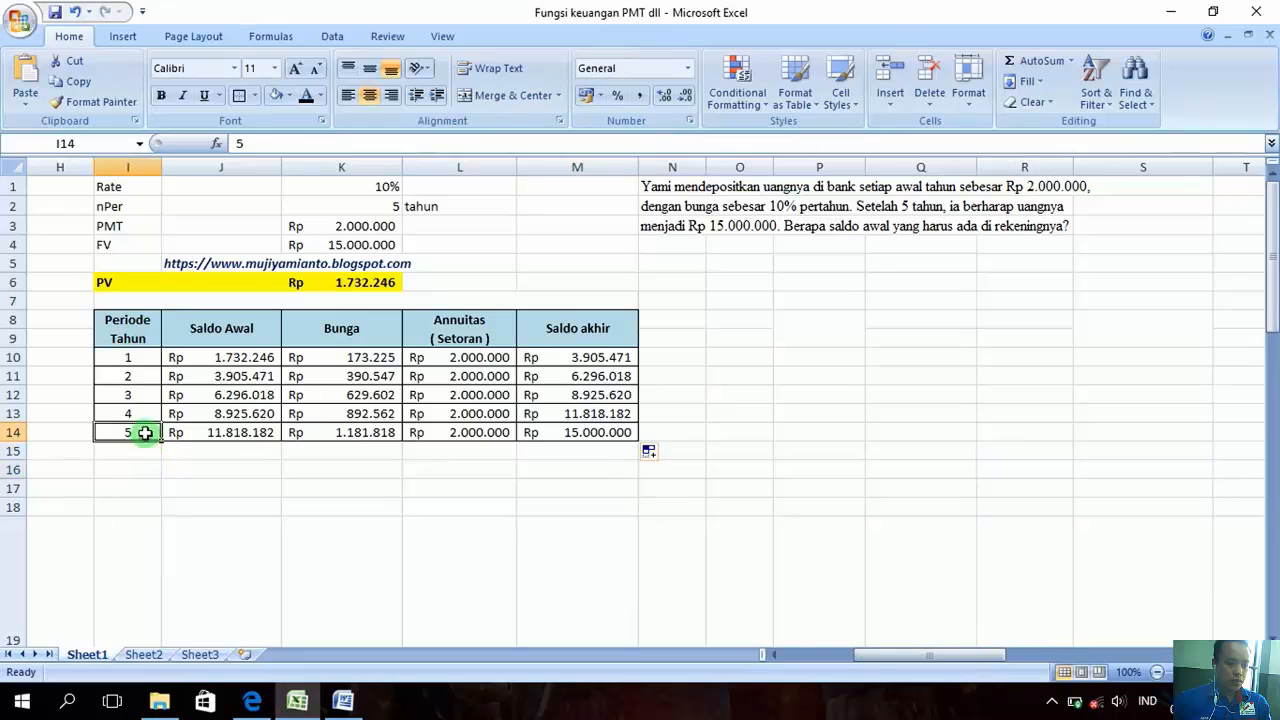
left_click(555, 432)
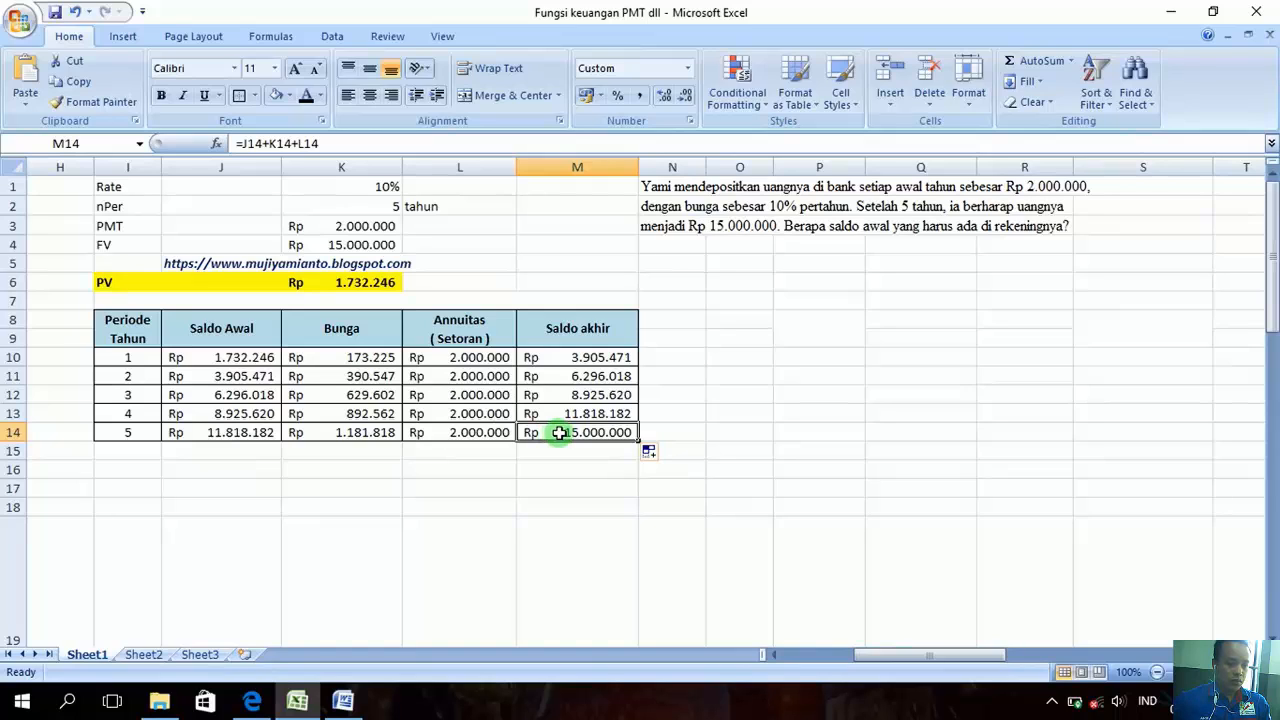
left_click(361, 245)
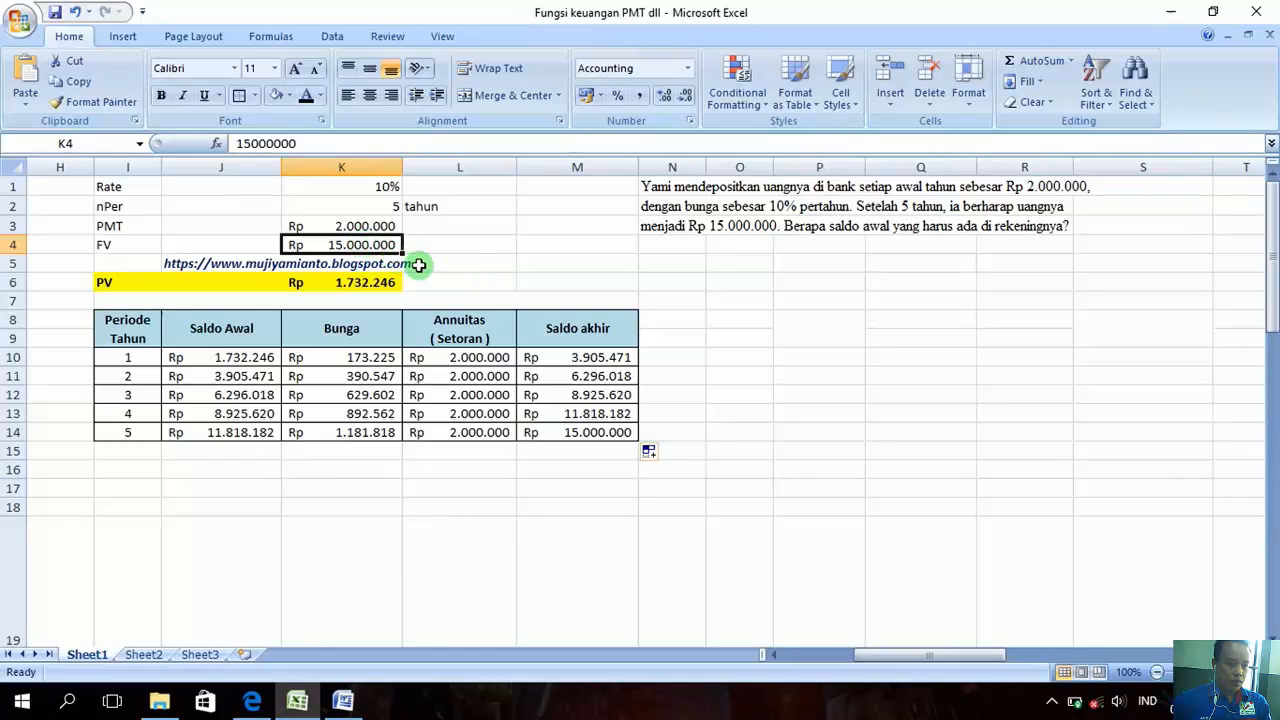
double_click(372, 285)
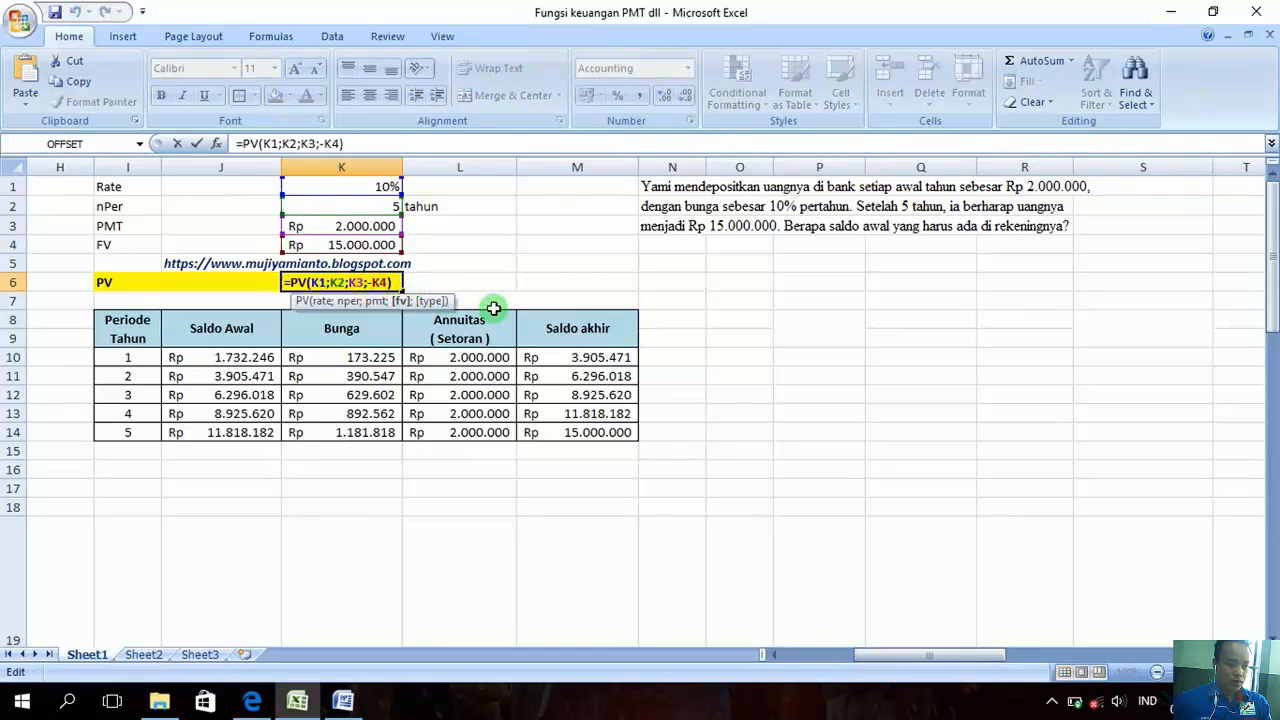
key("Return")
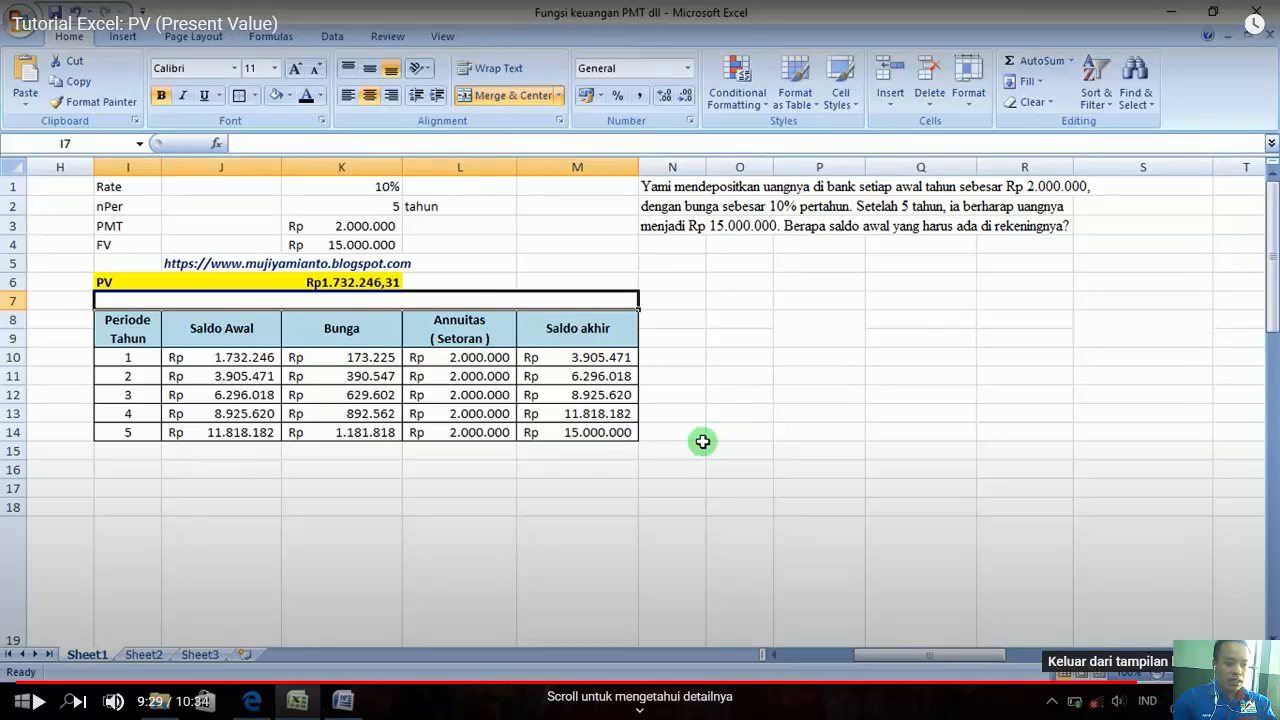
Exit the full-screen view of the YouTube tutorial video and look over its page
left_click(1256, 700)
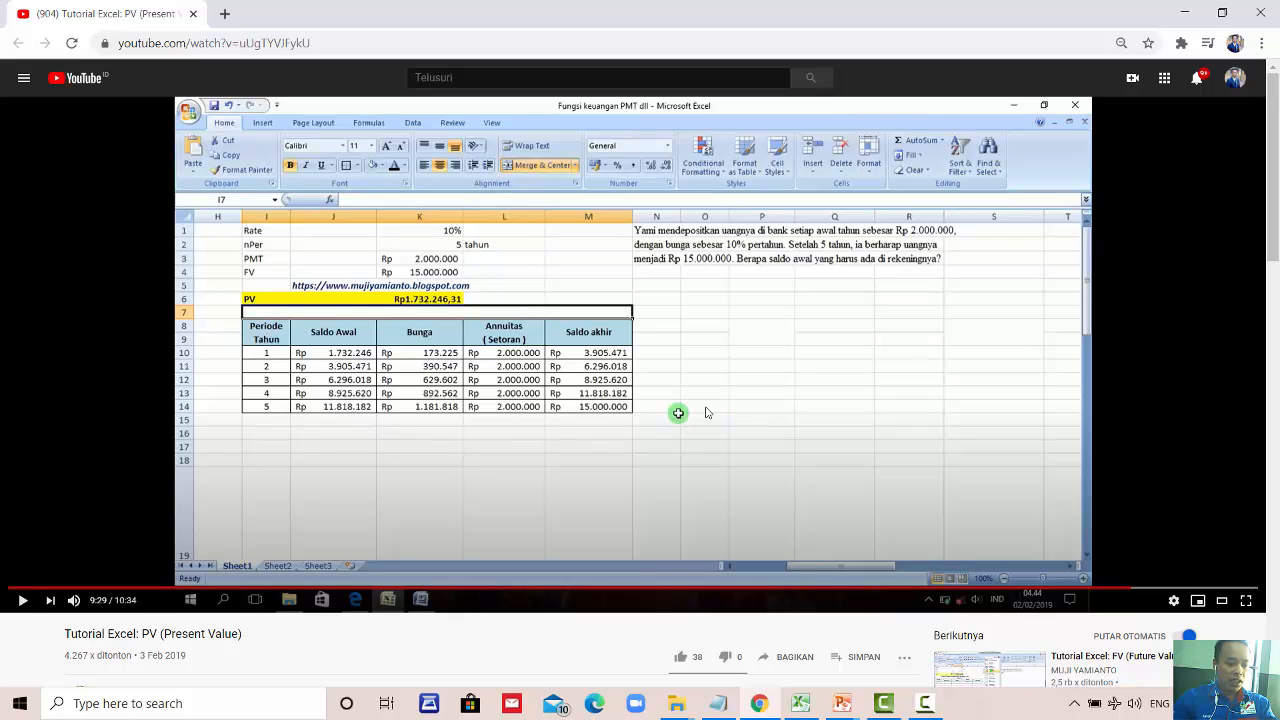
scroll(706, 412, "down", 1)
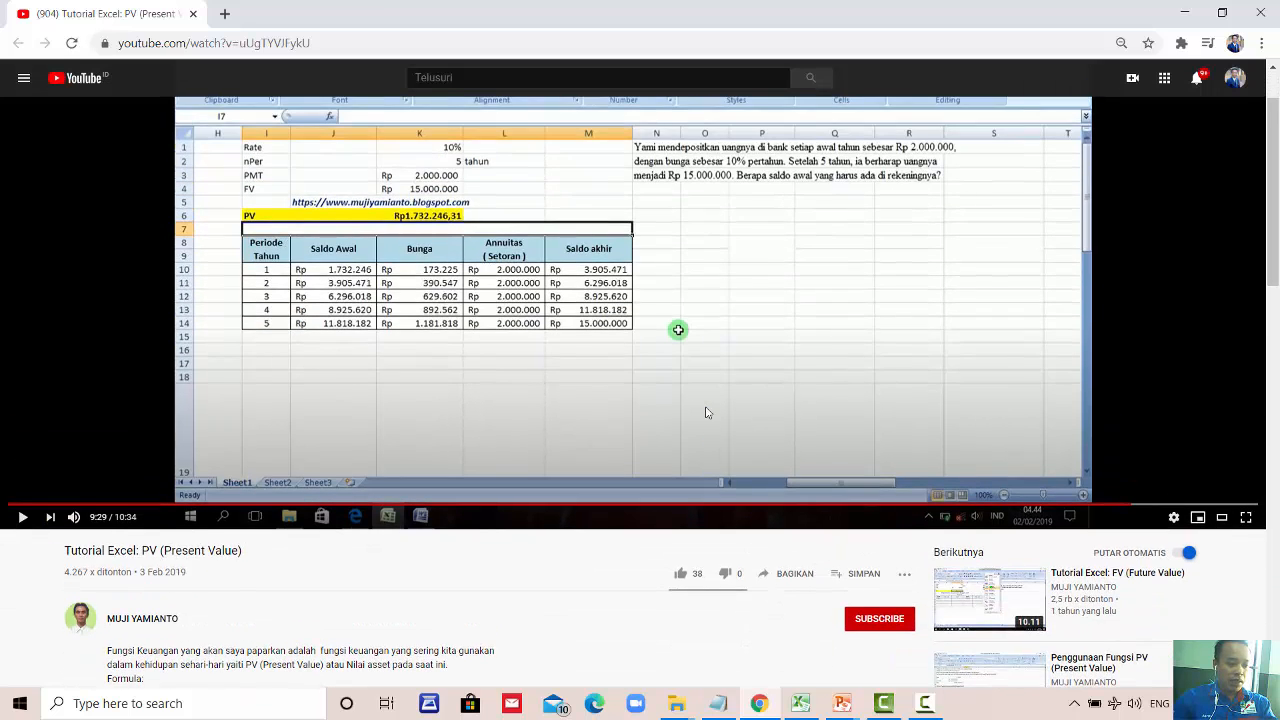
scroll(706, 412, "up", 1)
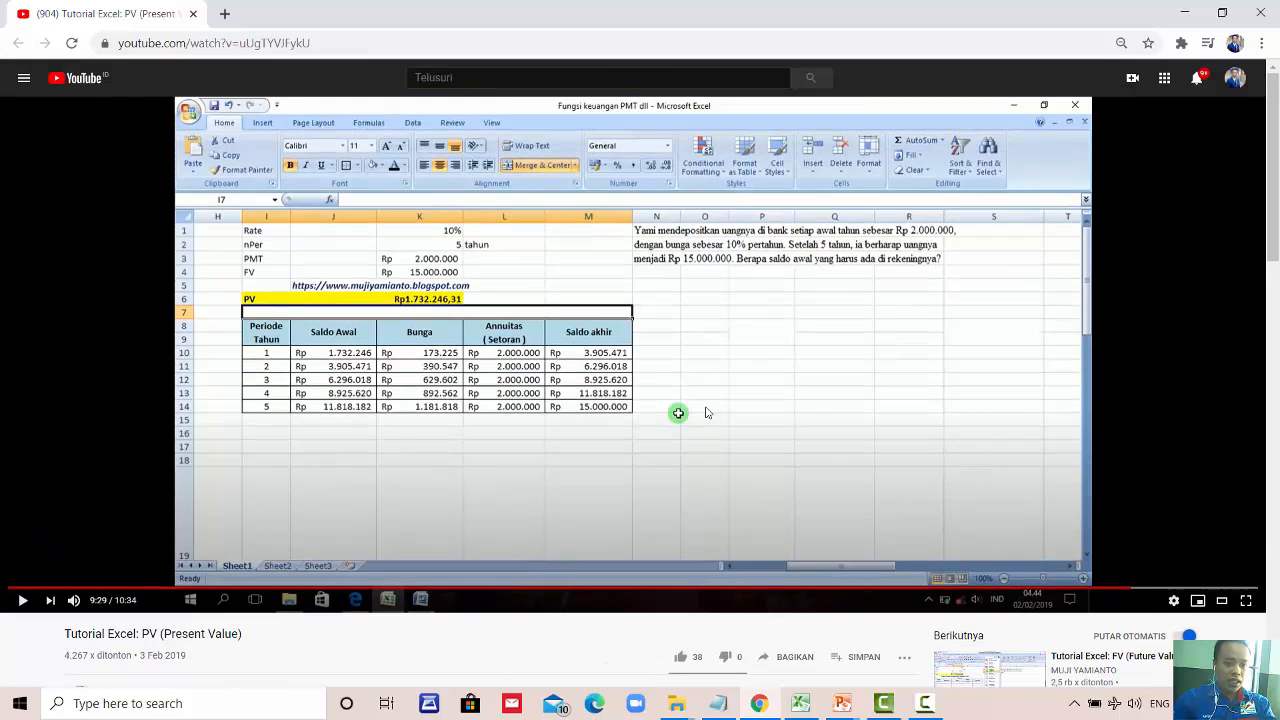